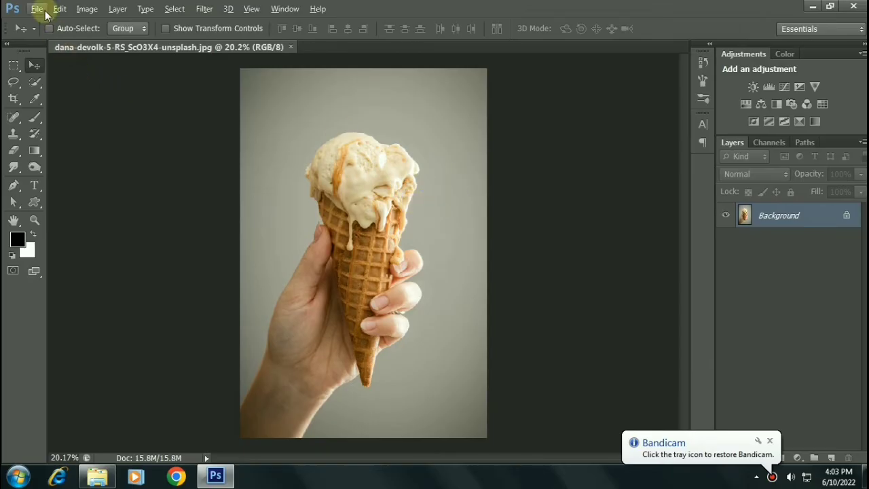
Step: Place the Lunar-Reconnaissance-Orbiter-Moon-scaled image as a new layer over the ice cream photo
left_click(44, 11)
left_click(71, 215)
left_click(489, 155)
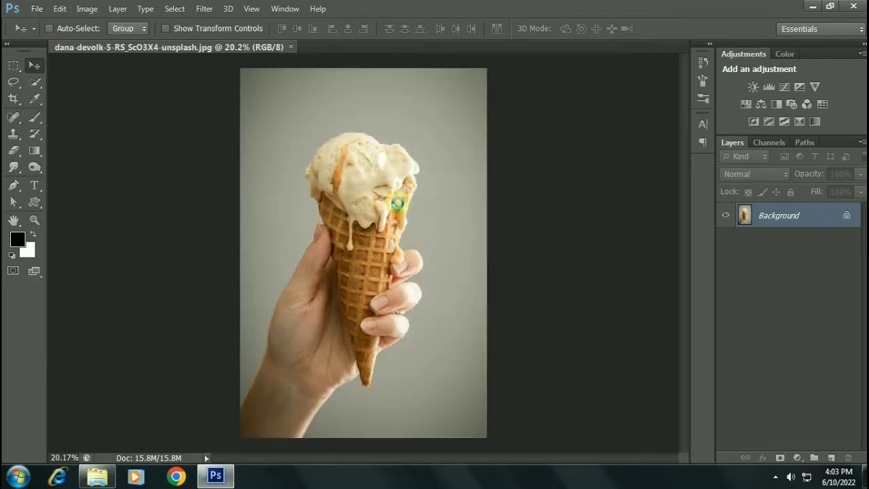
key("Return")
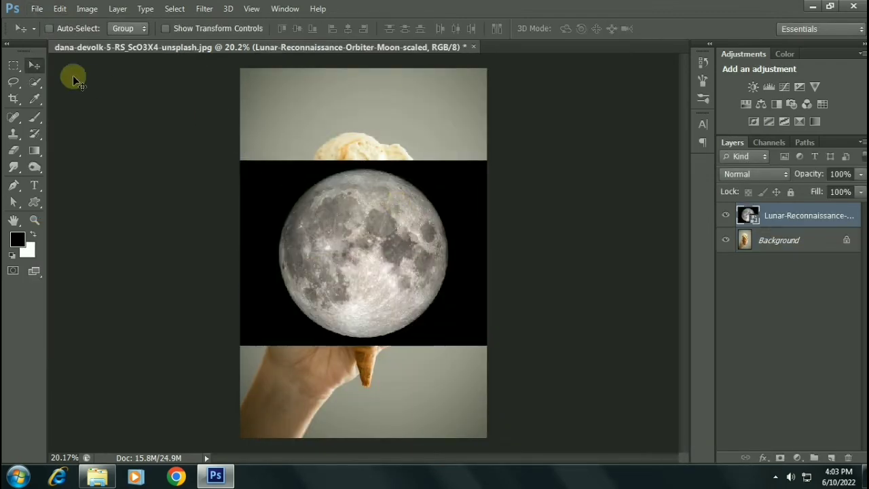
Step: Select the moon with an elliptical marquee and copy it onto its own layer
left_click_drag(18, 71, 43, 76)
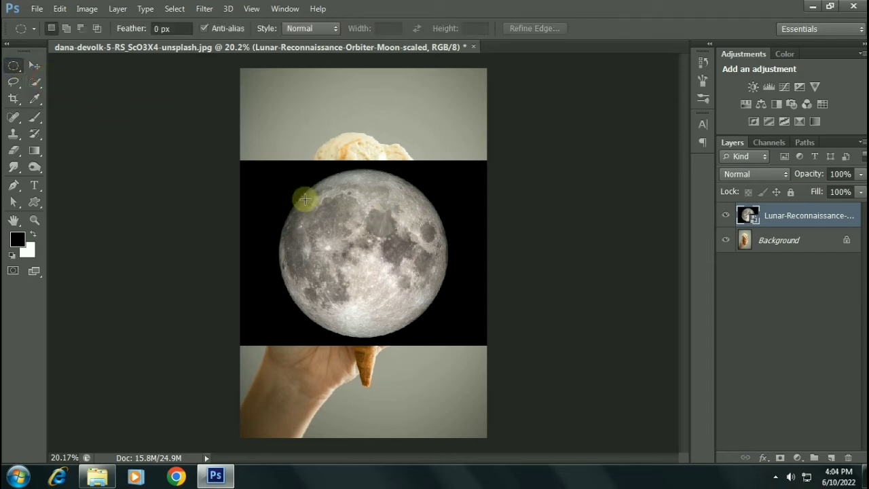
left_click_drag(298, 194, 432, 322)
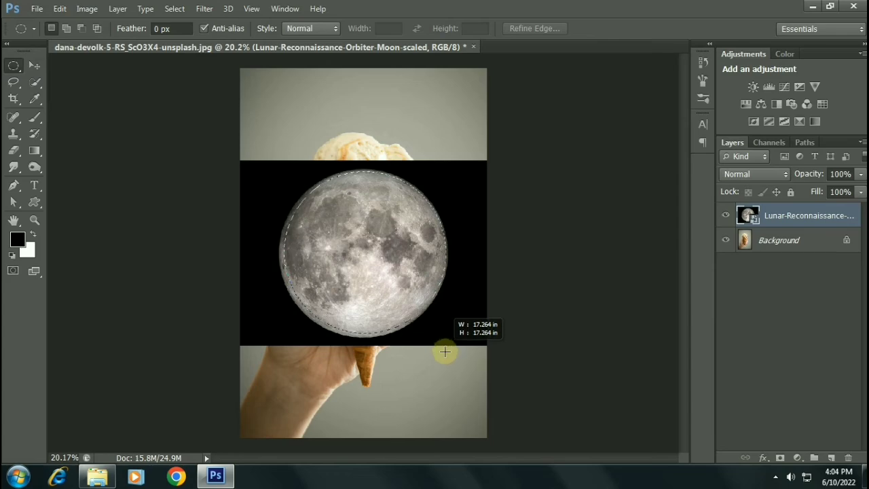
left_click_drag(432, 323, 444, 352)
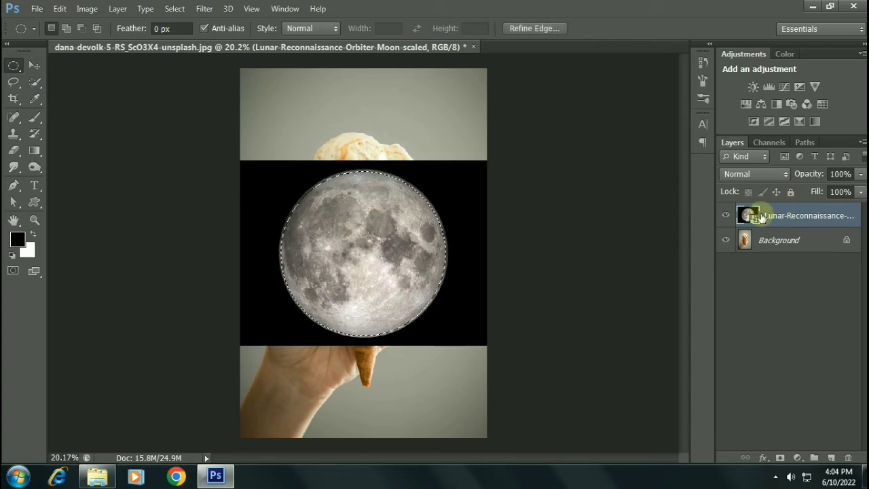
key("ctrl+j")
Step: Hide and delete the original Lunar moon layer
left_click(725, 240)
right_click(833, 243)
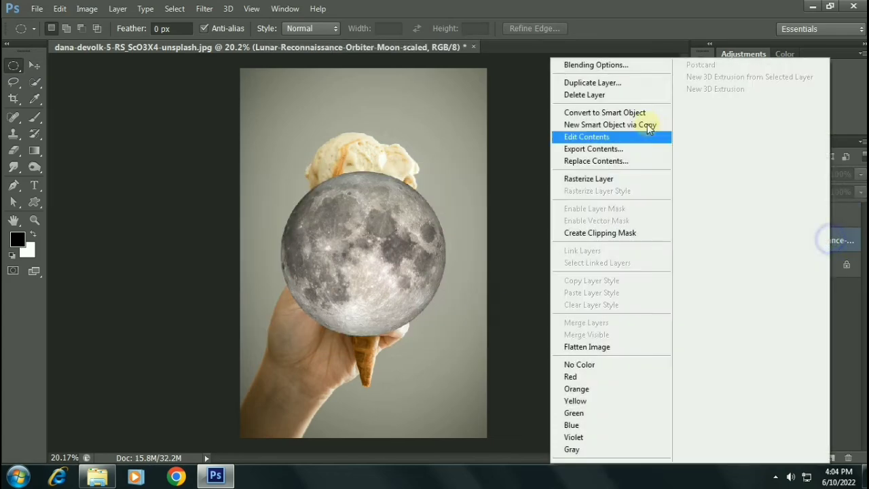
left_click(617, 91)
left_click(761, 217)
Step: Move and scale the moon with Free Transform so it covers the scoop on the cone
left_click(36, 65)
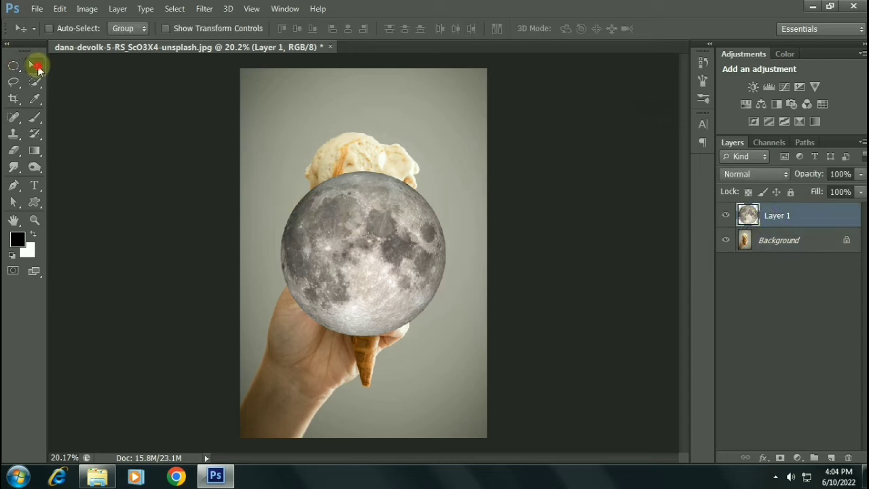
left_click_drag(359, 217, 423, 194)
left_click_drag(808, 174, 776, 174)
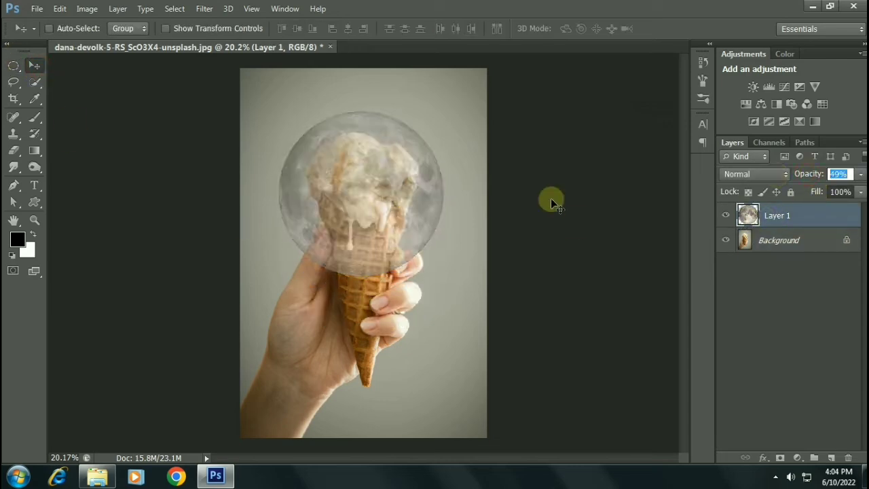
mouse_move(553, 200)
left_mouse_down()
mouse_move(428, 172)
mouse_move(427, 152)
left_mouse_up()
key("ctrl+t")
left_click_drag(450, 70, 414, 147)
left_click_drag(345, 183, 370, 163)
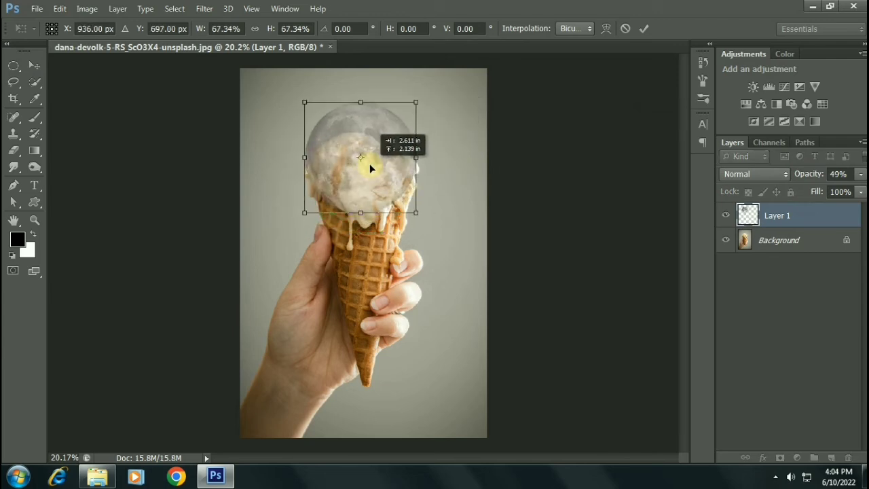
left_click_drag(415, 219, 420, 222)
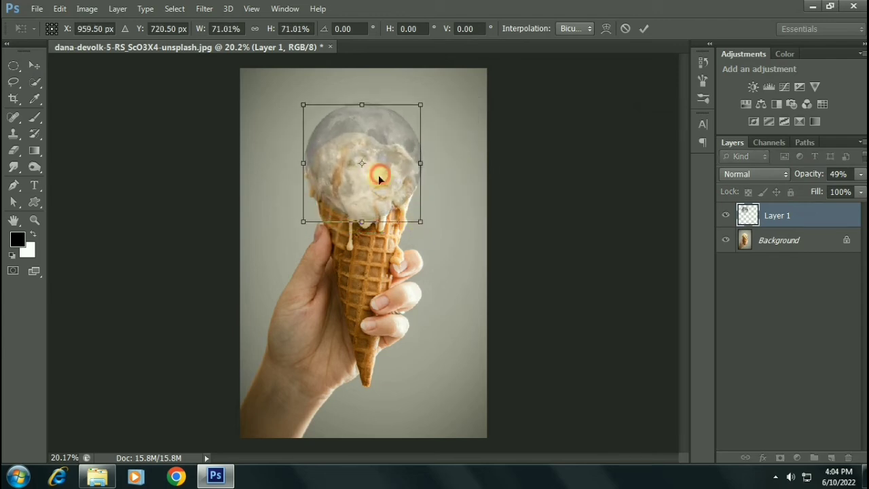
left_click_drag(379, 174, 378, 177)
key("Return")
Step: Fine-tune the moon's position, restore 100% opacity, and rename the layer Moon
scroll(378, 175, "up", 2)
scroll(379, 175, "up", 3)
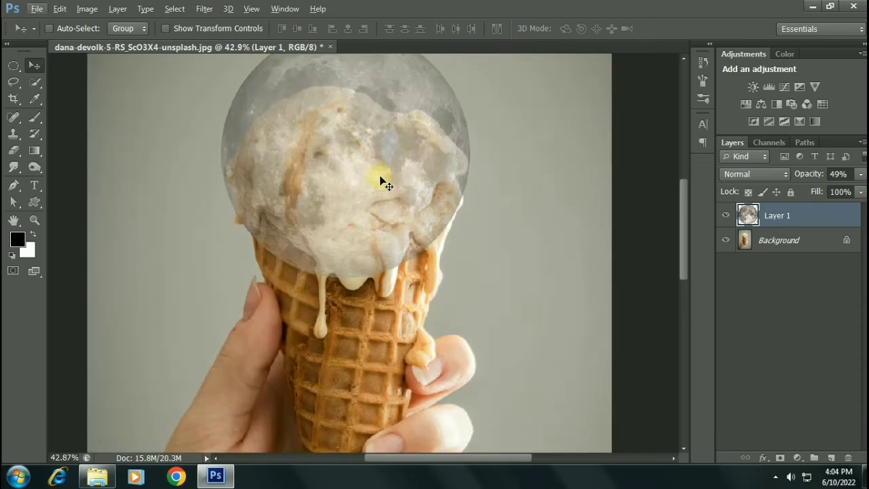
left_click_drag(382, 204, 383, 202)
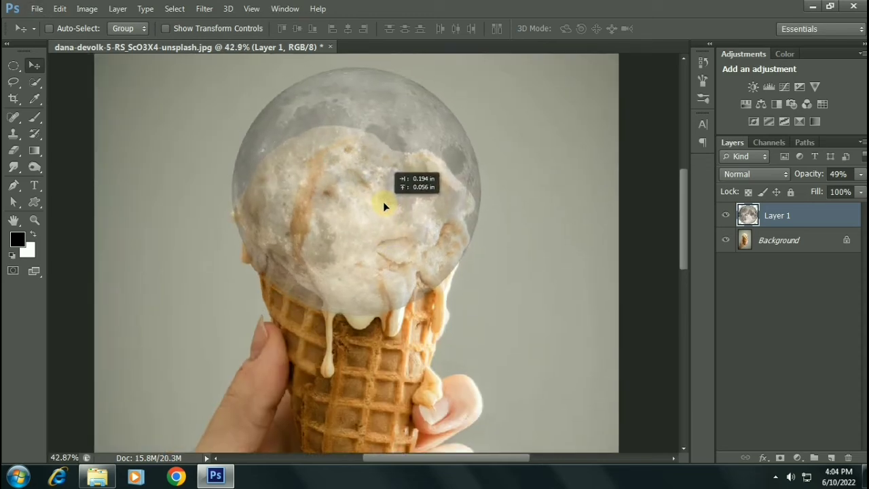
key("Return")
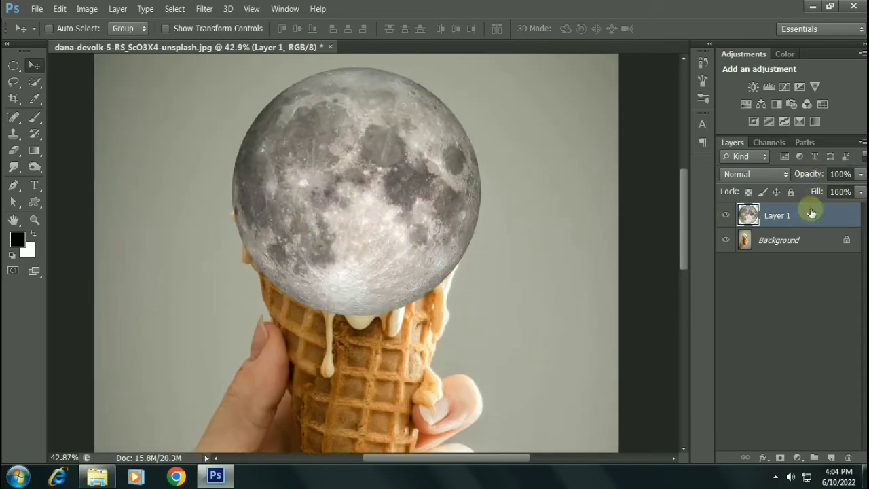
double_click(776, 215)
type("Moon")
Step: Duplicate the Moon layer and name the copy Liquify
key("ctrl+j")
double_click(778, 216)
type("Liquify")
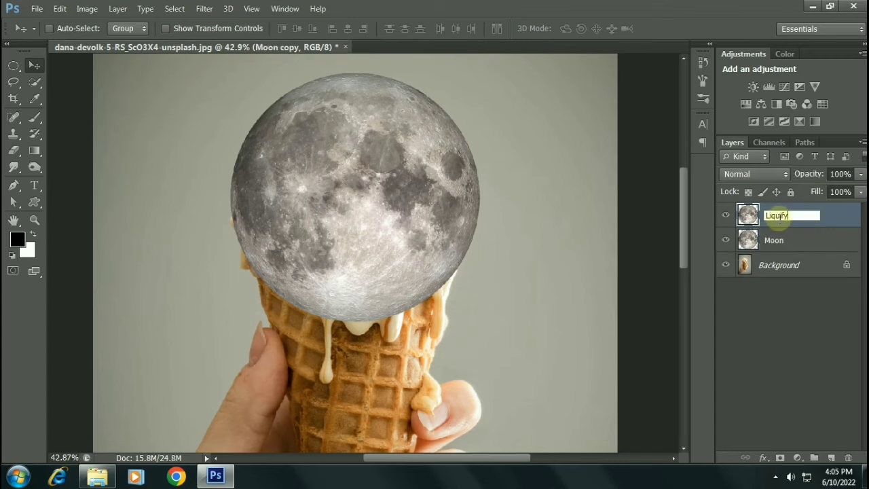
key("Return")
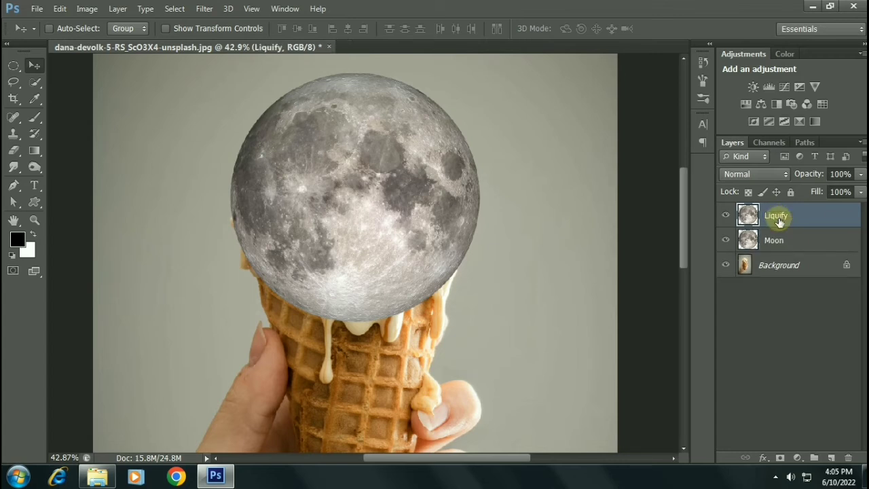
left_click(204, 8)
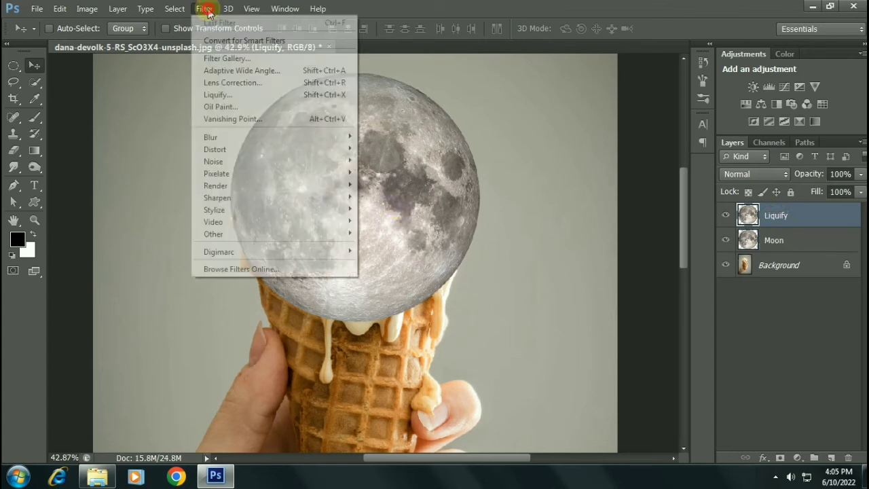
Step: In Liquify, forward-warp a long drip and a sagging drip from the moon's bottom edge
left_click(227, 95)
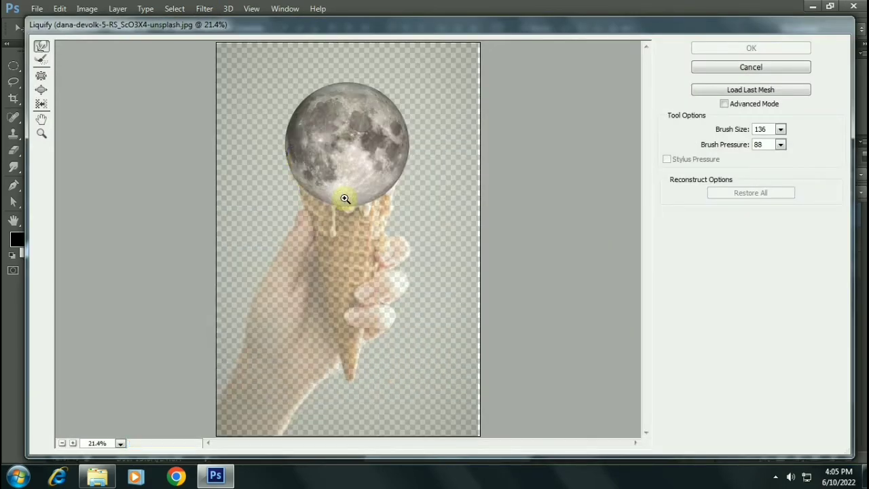
left_click(345, 199)
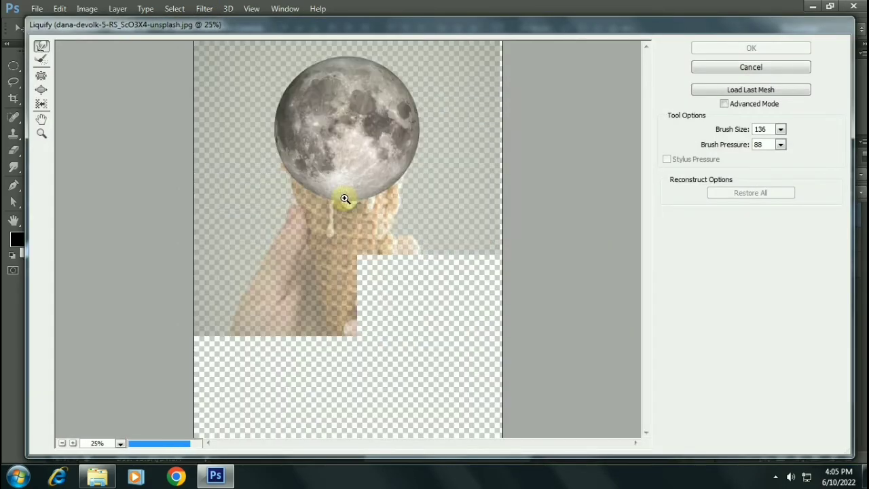
key("bracketleft")
key("bracketleft")
key("bracketleft")
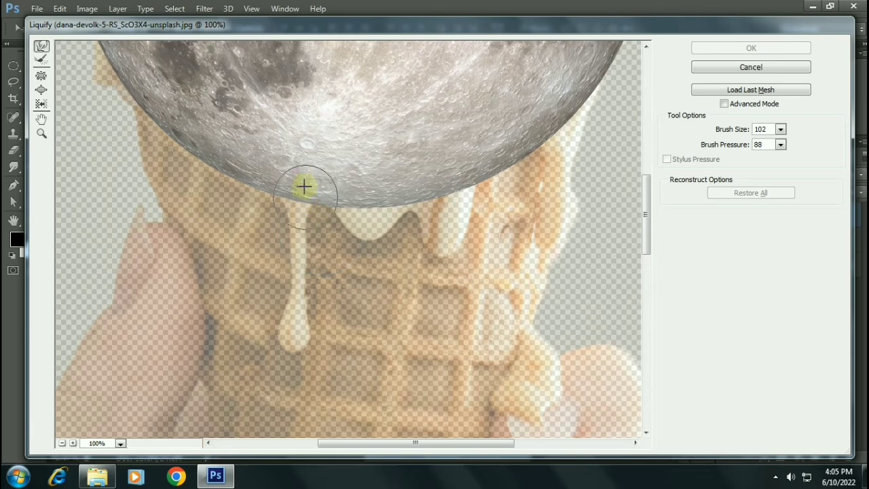
left_click_drag(297, 172, 301, 223)
key("ctrl+z")
key("bracketright")
key("bracketright")
key("bracketright")
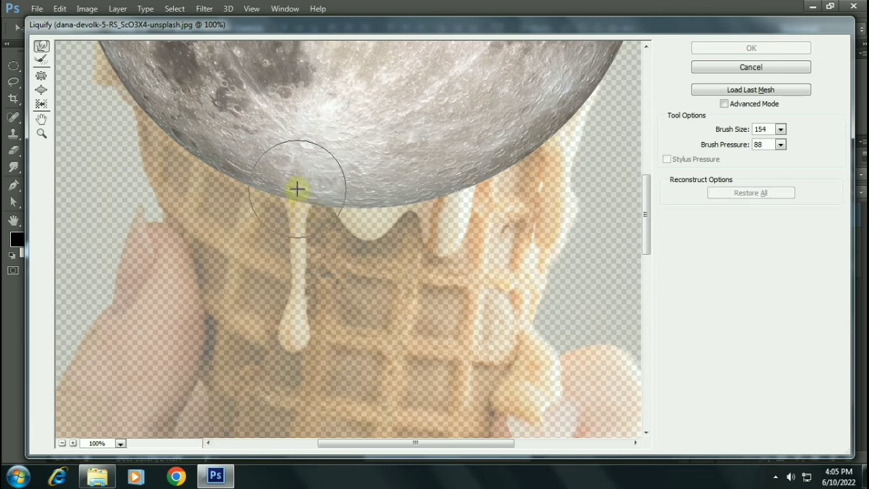
left_click_drag(297, 188, 301, 333)
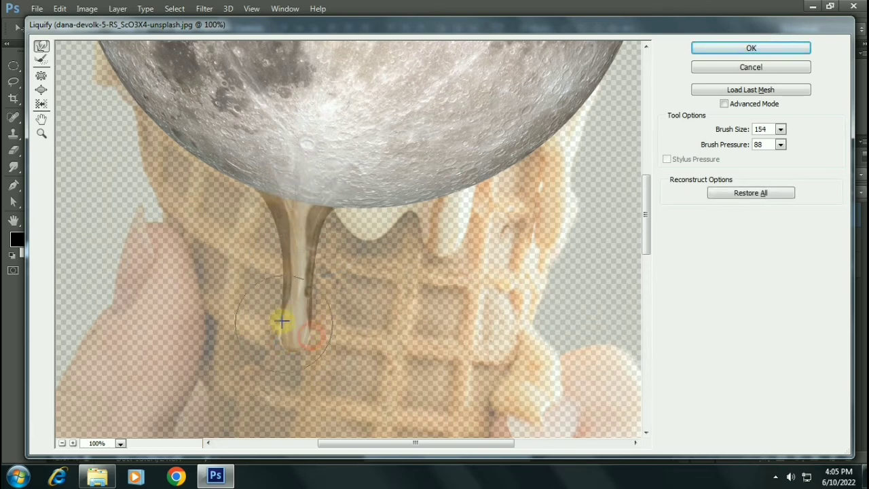
mouse_move(268, 264)
left_mouse_down()
mouse_move(262, 219)
mouse_move(330, 242)
mouse_move(320, 356)
left_mouse_up()
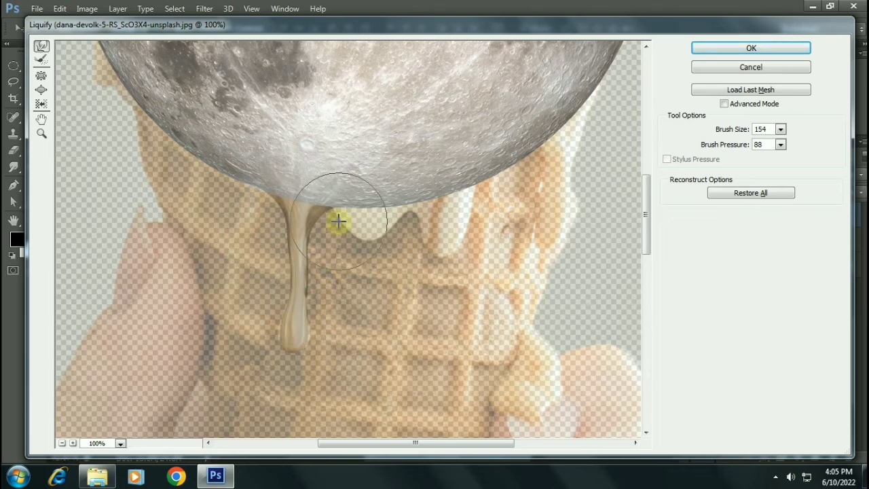
left_click_drag(338, 220, 328, 216)
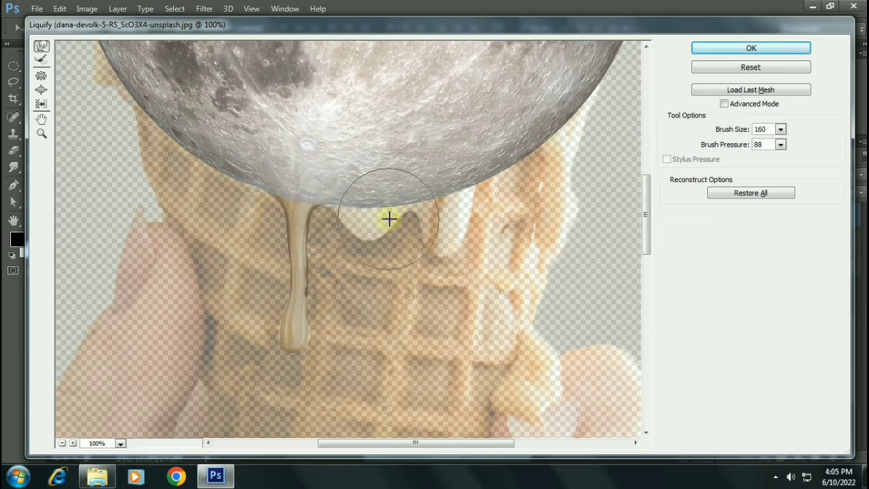
mouse_move(389, 219)
left_mouse_down()
mouse_move(373, 211)
mouse_move(369, 248)
mouse_move(439, 221)
mouse_move(416, 236)
left_mouse_up()
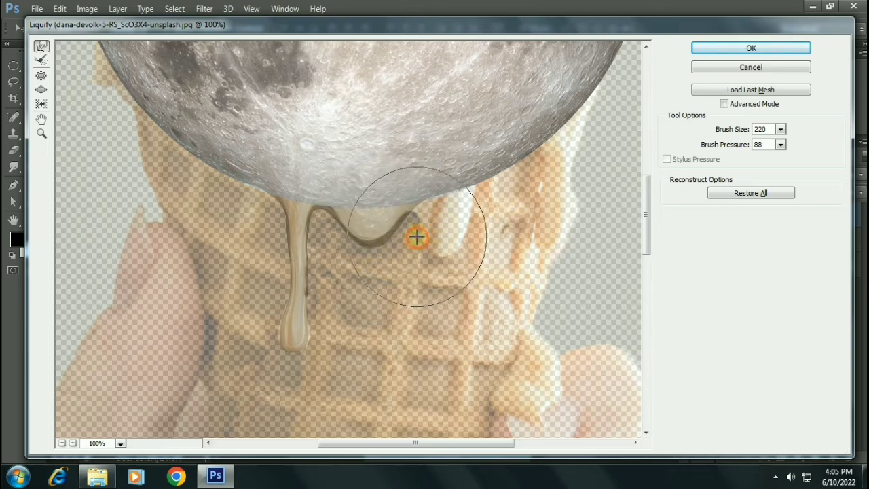
Step: Pull more drips from the moon's right edge, push its lower-left edge over the cone, and apply
mouse_move(559, 128)
left_mouse_down()
mouse_move(549, 262)
mouse_move(508, 184)
left_mouse_up()
mouse_move(582, 142)
left_mouse_down()
mouse_move(520, 227)
mouse_move(537, 247)
mouse_move(522, 181)
left_mouse_up()
key("bracketleft")
key("bracketleft")
key("bracketleft")
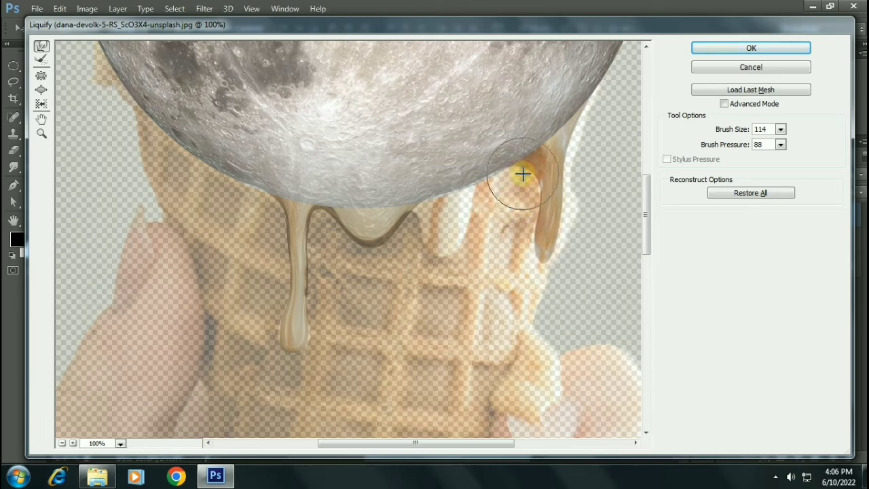
key("bracketright")
key("bracketright")
key("bracketright")
left_click_drag(456, 190, 461, 247)
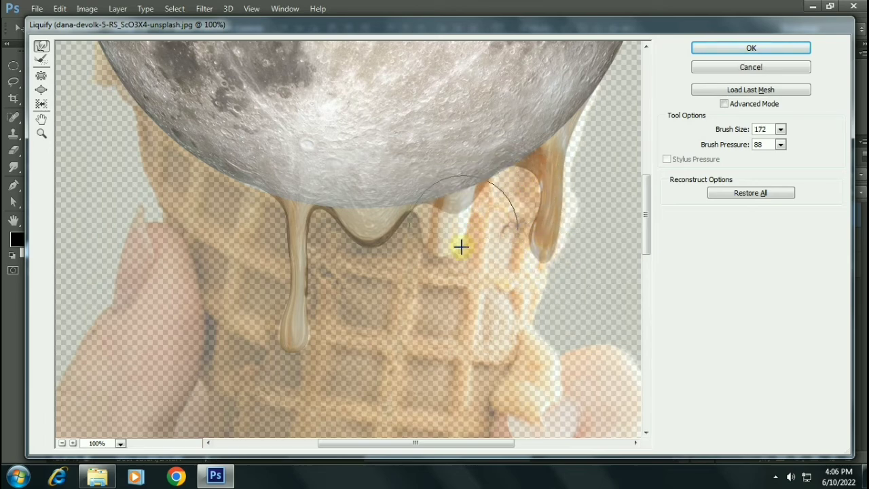
mouse_move(458, 191)
left_mouse_down()
mouse_move(458, 249)
mouse_move(456, 231)
left_mouse_up()
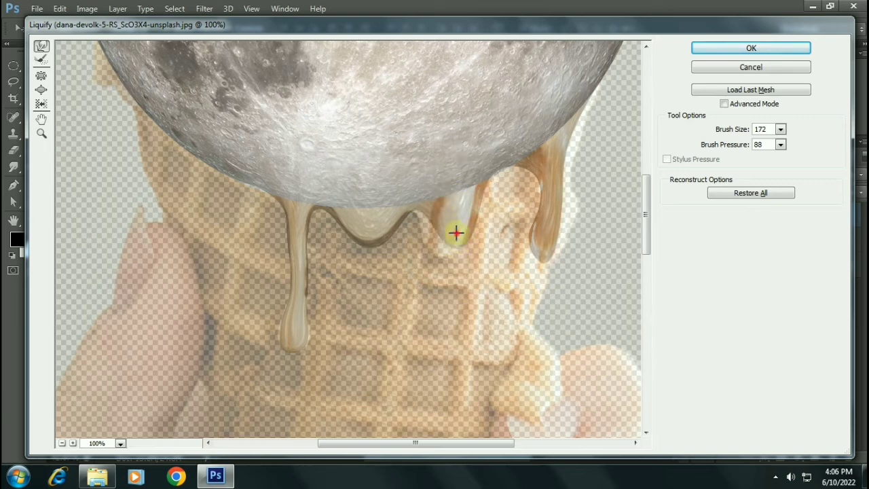
key("bracketleft")
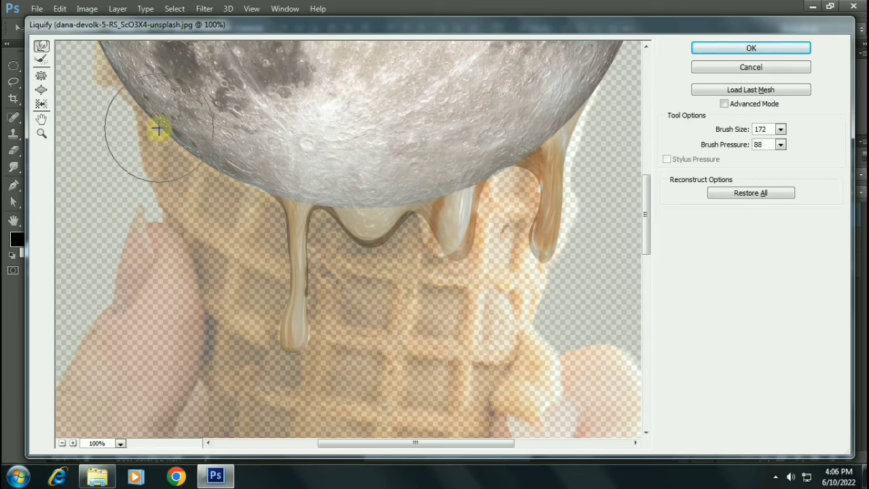
left_click_drag(141, 116, 193, 185)
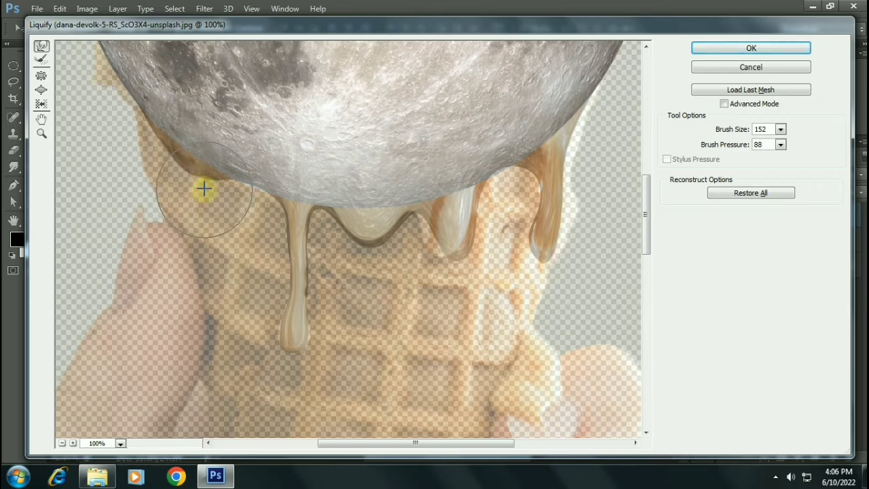
left_click(721, 49)
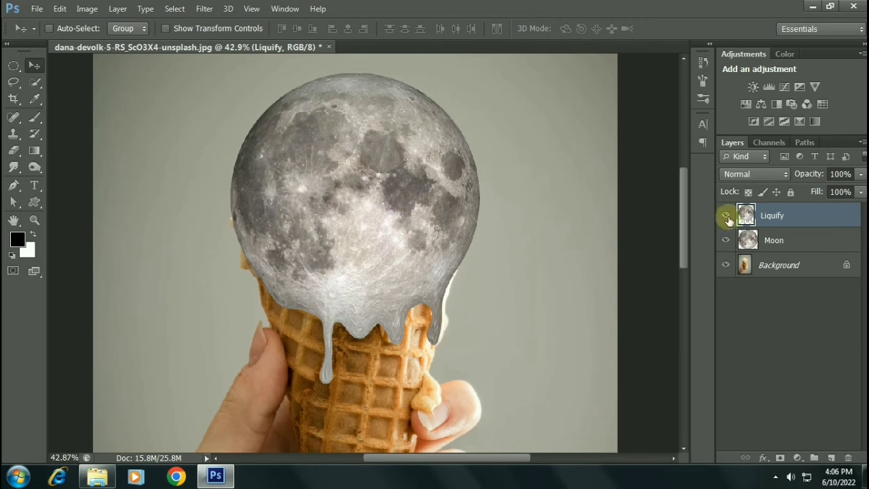
Step: Add an inverted black mask to the Liquify layer and set a 117 px soft brush
left_click(778, 459)
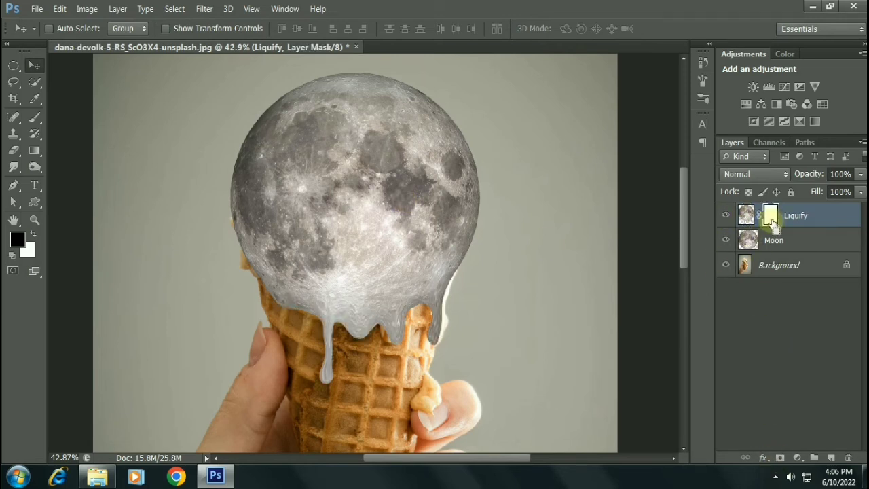
key("ctrl+i")
left_click(36, 118)
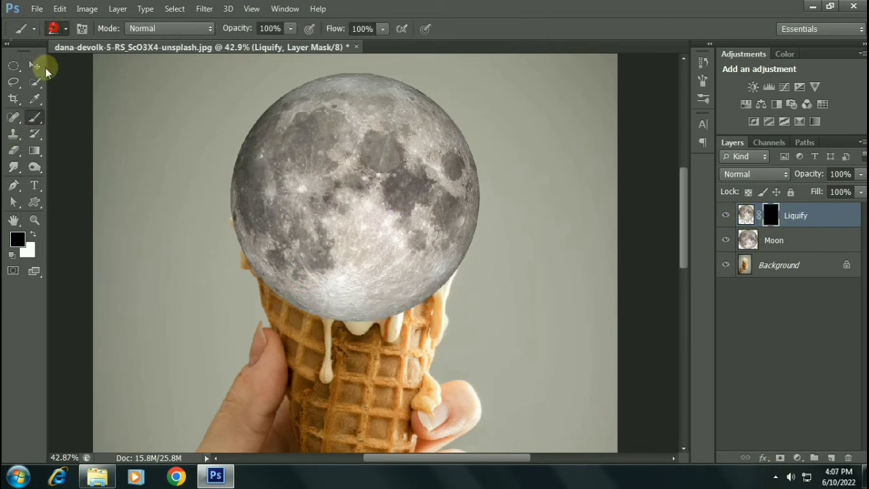
left_click(54, 28)
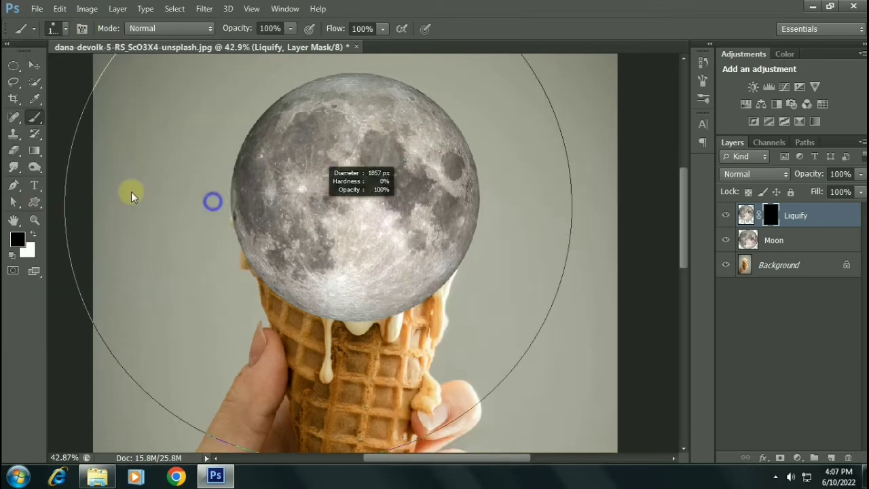
left_click_drag(195, 169, 291, 247)
scroll(298, 307, "up", 2)
Step: Paint white on the mask to reveal the long drip and rim drips, then merge
key("x")
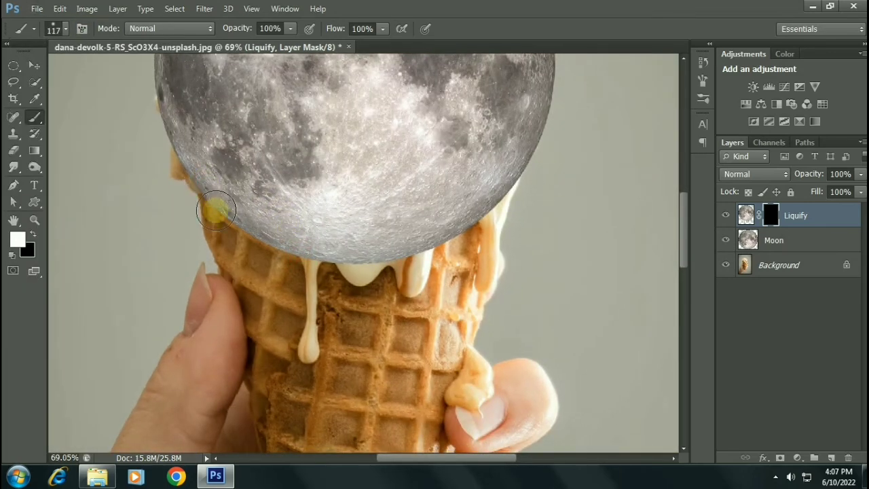
left_click_drag(290, 250, 310, 307)
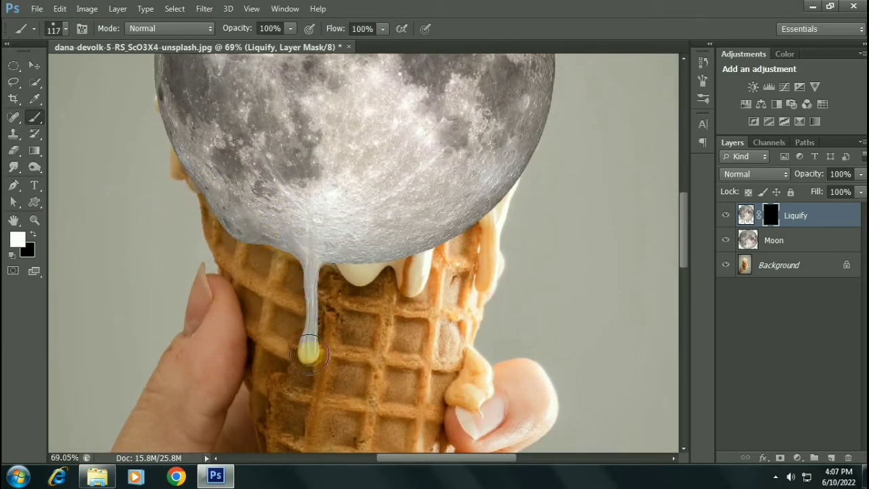
mouse_move(348, 275)
left_mouse_down()
mouse_move(407, 278)
mouse_move(450, 242)
mouse_move(480, 265)
left_mouse_up()
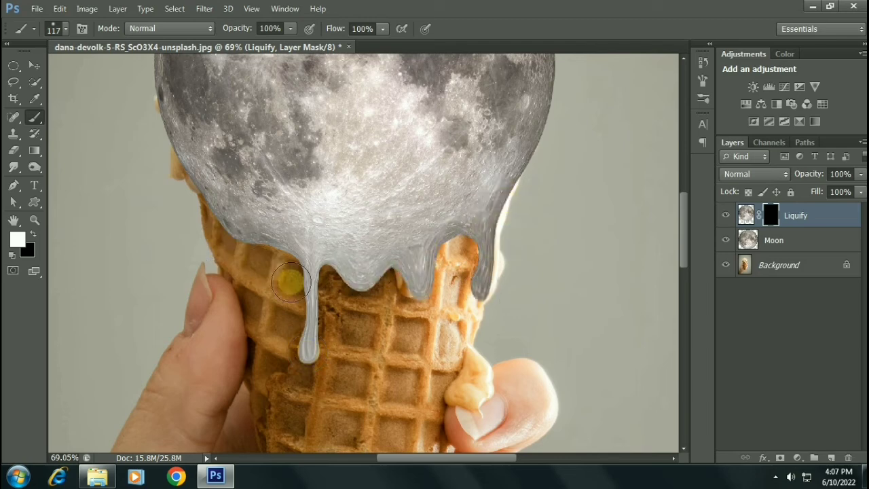
key("ctrl+0")
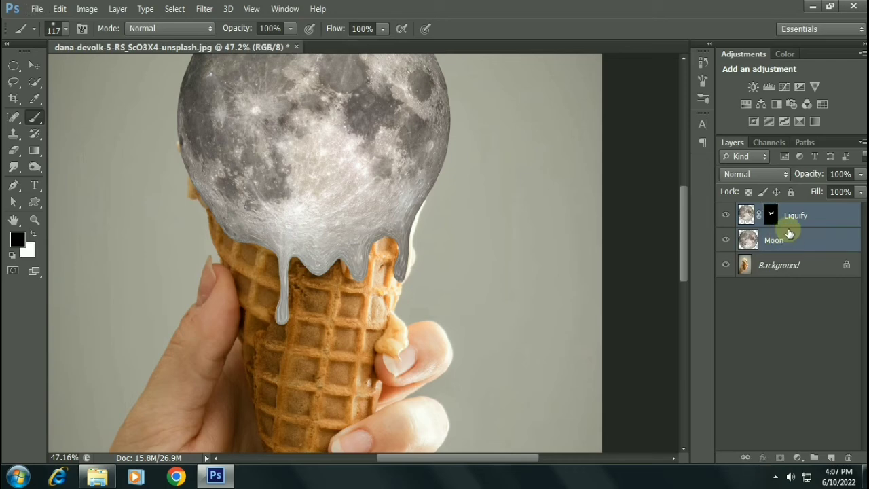
key("ctrl+e")
Step: Merge Moon into Liquify and add a new empty layer above Background
left_click(726, 215)
left_click(726, 215)
scroll(343, 202, "down", 2)
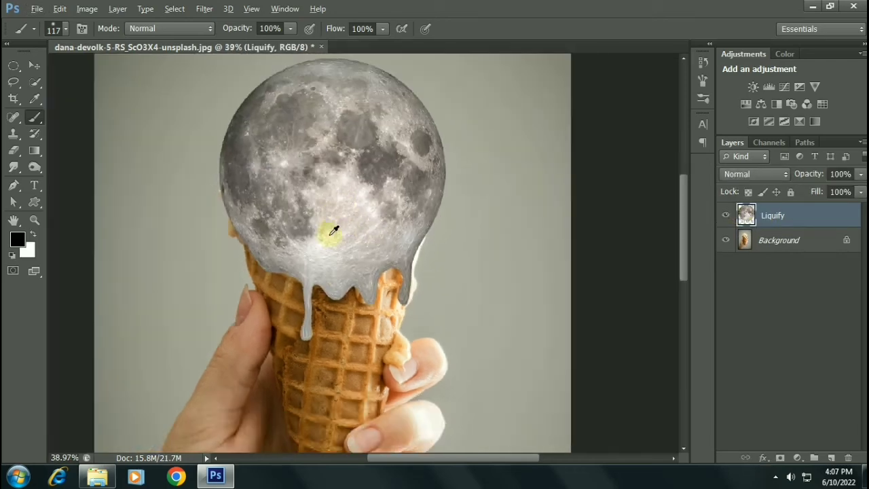
scroll(266, 200, "up", 3)
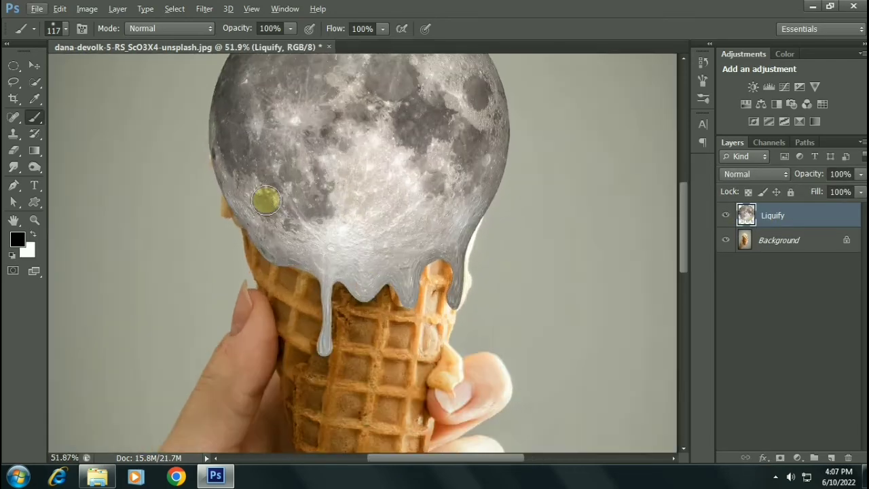
left_click(764, 242)
key("ctrl+shift+alt+n")
Step: Clone grey background over the orange cone edge left of the moon, brush size 105
key("s")
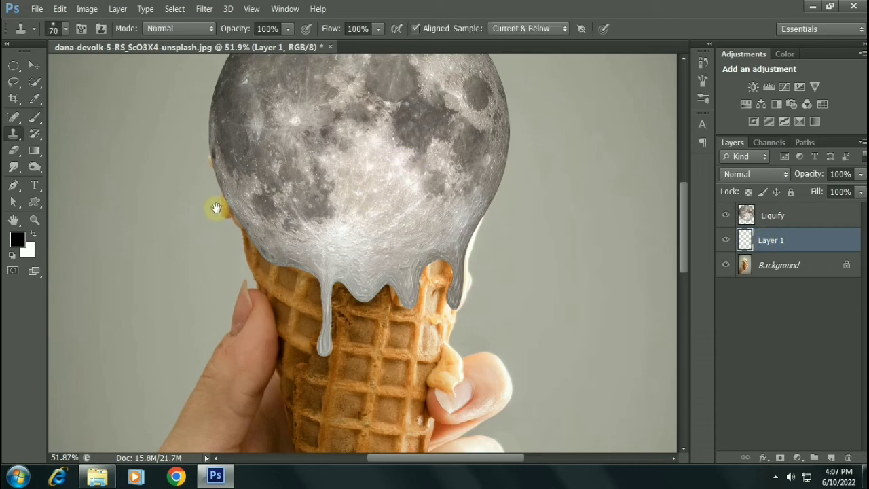
scroll(210, 217, "up", 4)
left_click(227, 201, "alt")
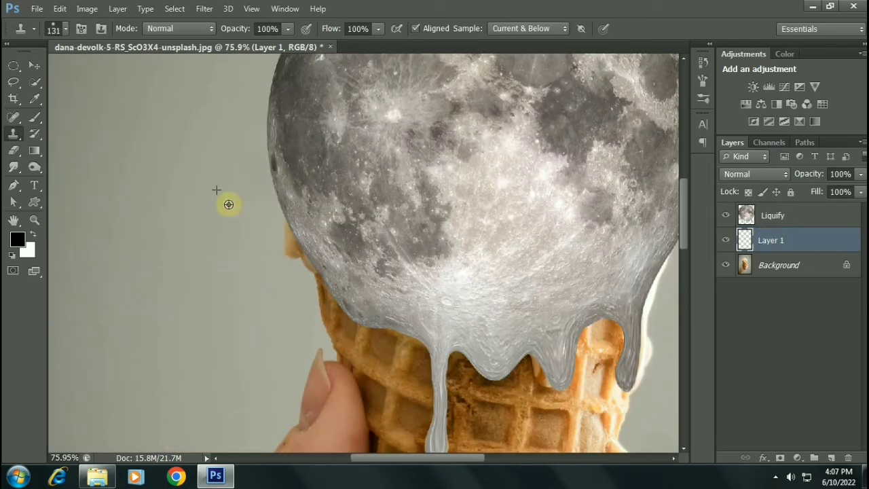
left_click_drag(292, 231, 291, 252)
key("bracketright")
key("bracketright")
key("bracketright")
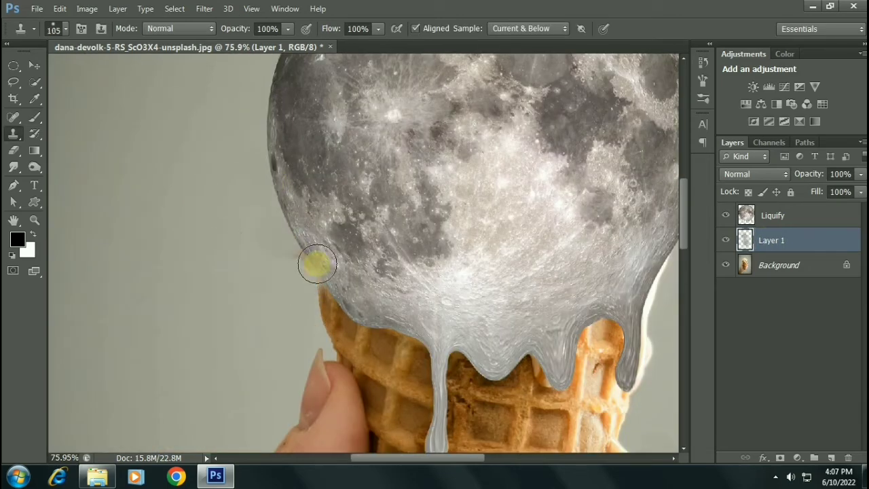
scroll(246, 256, "right", 1)
Step: Shift the Liquify moon scoop slightly downward
left_click(34, 65)
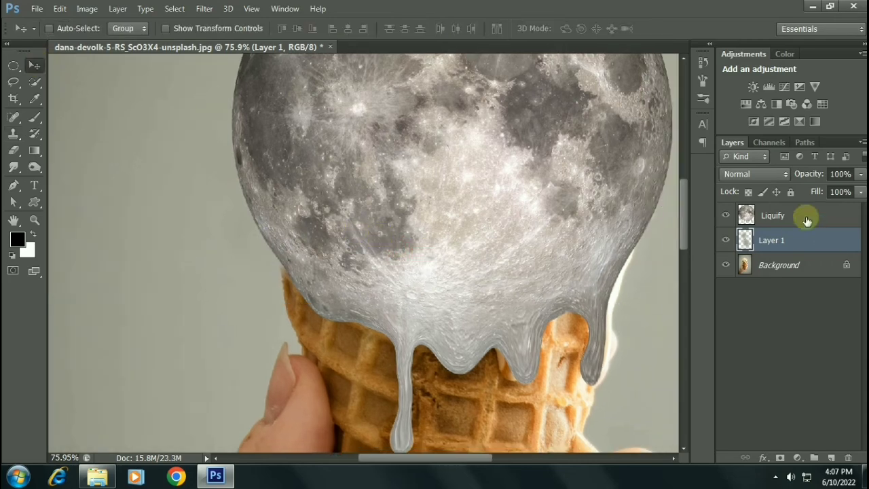
left_click(773, 215)
left_click_drag(421, 232, 422, 239)
scroll(421, 239, "down", 2)
scroll(384, 188, "right", 2)
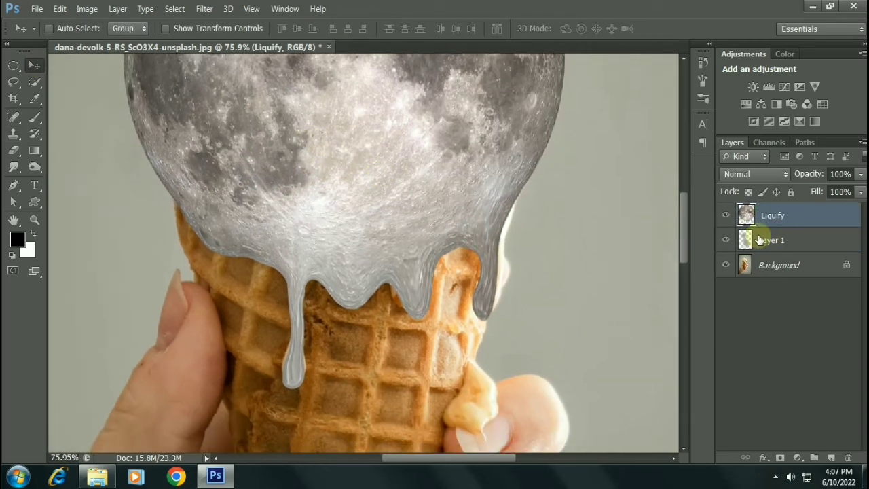
Step: On Layer 1, clone grey over the cone's right edge and white streak with 49–33 px brushes
left_click(750, 240)
key("s")
key("bracketleft")
key("bracketleft")
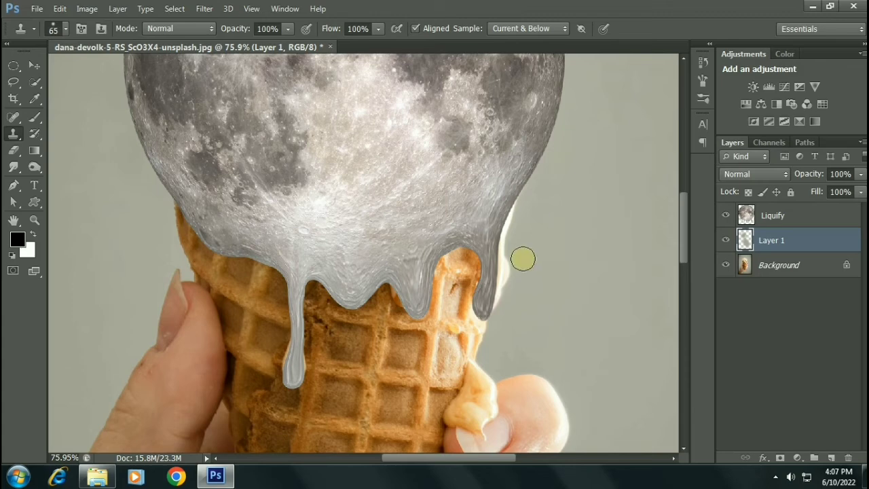
key("bracketleft")
key("bracketleft")
left_click_drag(512, 272, 510, 298)
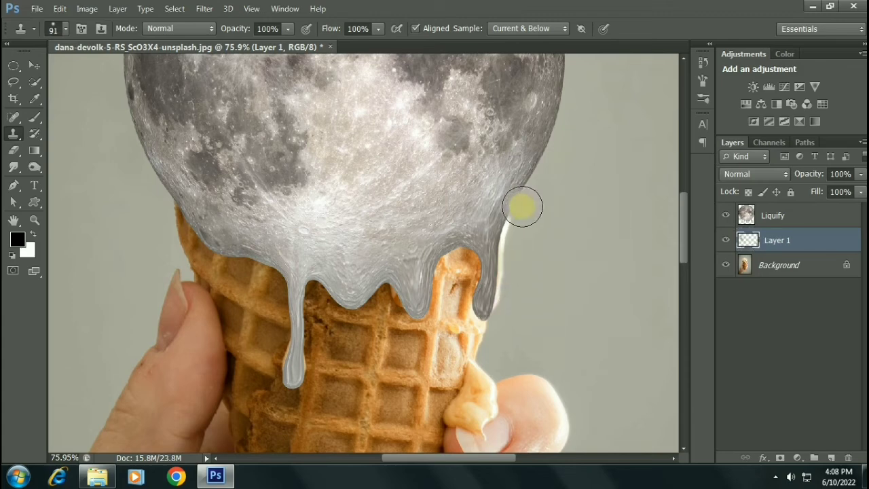
left_click_drag(523, 204, 519, 270)
scroll(521, 219, "up", 6, "alt")
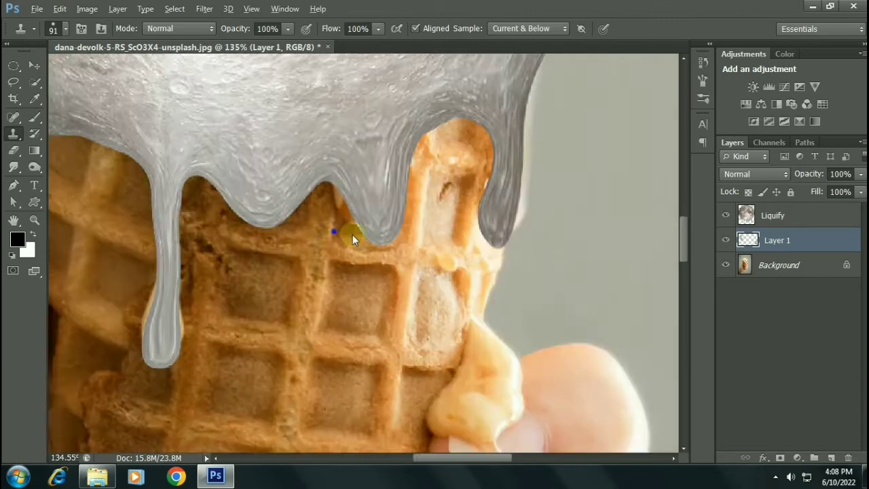
key("bracketleft")
key("bracketleft")
key("bracketleft")
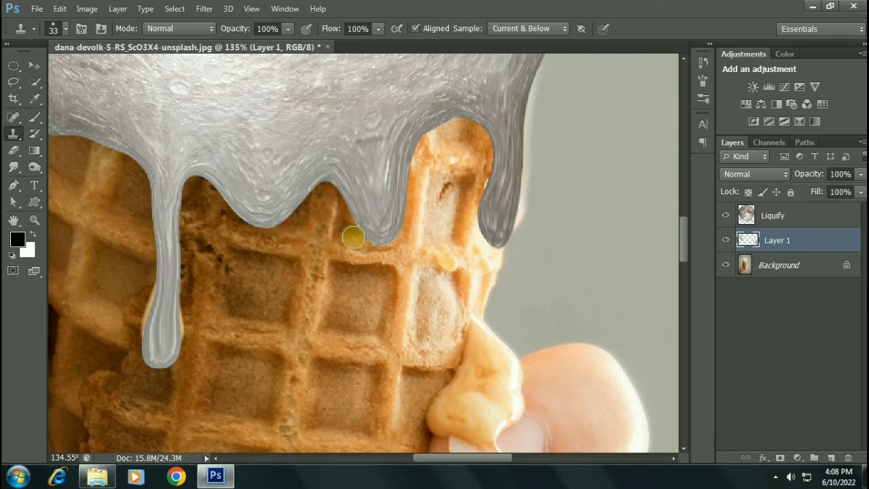
scroll(240, 255, "down", 3, "alt")
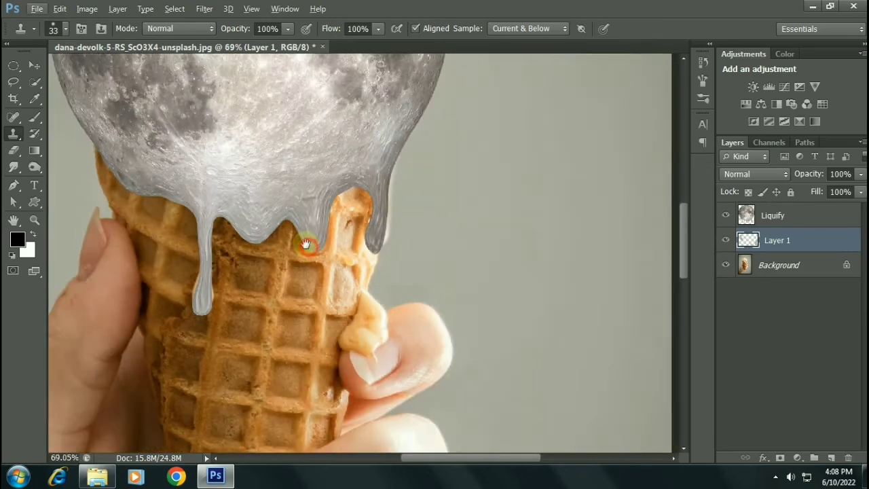
scroll(330, 251, "down", 1, "alt")
scroll(330, 252, "down", 3, "alt")
Step: Merge the cloned Layer 1 into the Background layer
left_click(34, 65)
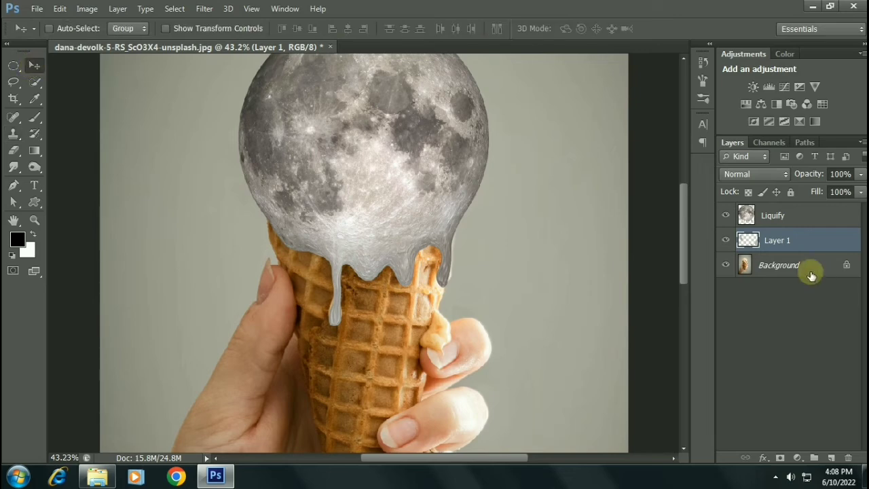
left_click(778, 264, "shift")
key("ctrl+e")
left_click(726, 215)
left_click(726, 215)
scroll(665, 230, "up", 1, "alt")
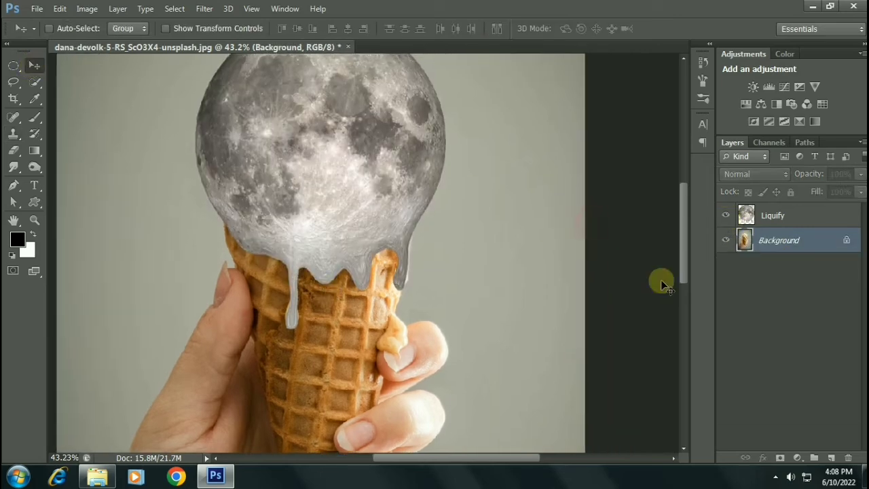
scroll(659, 281, "up", 2, "alt")
left_click(726, 214)
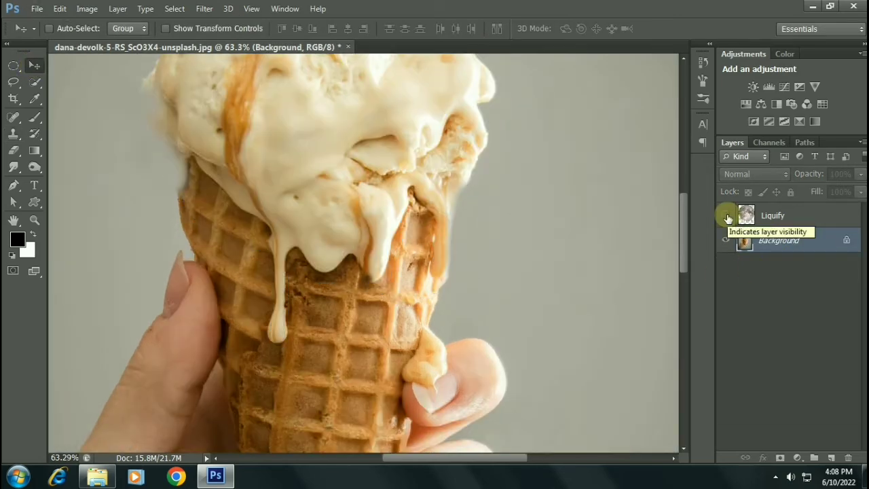
Step: On a new shadow layer, brush brown shading at 63% flow along the moon's left and lower edges
key("b")
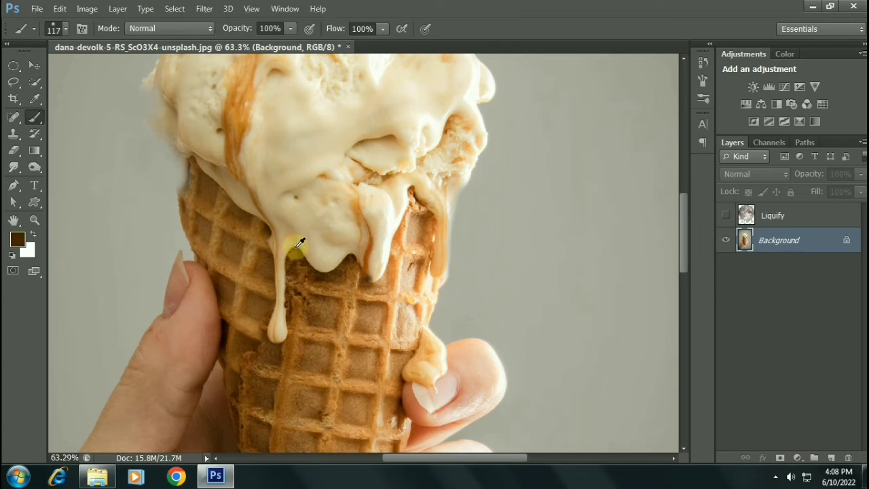
key("ctrl+alt+z")
key("ctrl+alt+z")
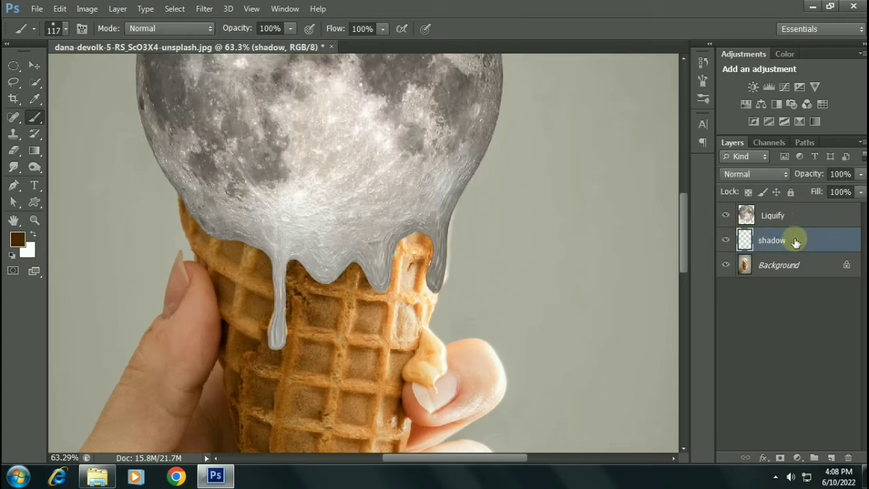
scroll(290, 239, "up", 4, "alt")
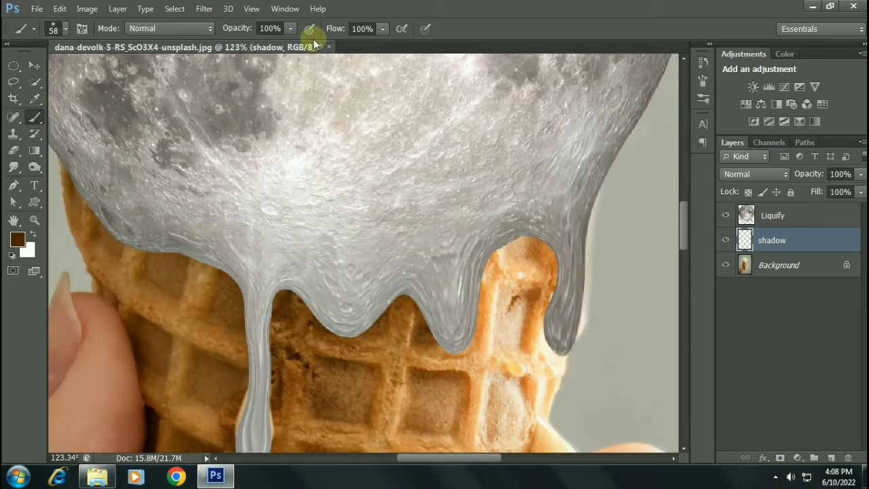
left_click_drag(336, 29, 311, 33)
scroll(298, 180, "up", 1, "alt")
left_click_drag(239, 29, 224, 30)
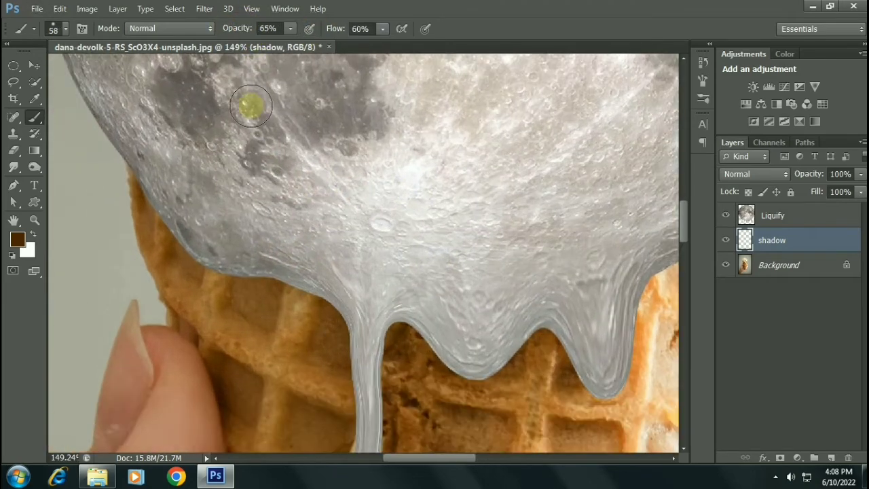
left_click_drag(229, 256, 303, 263)
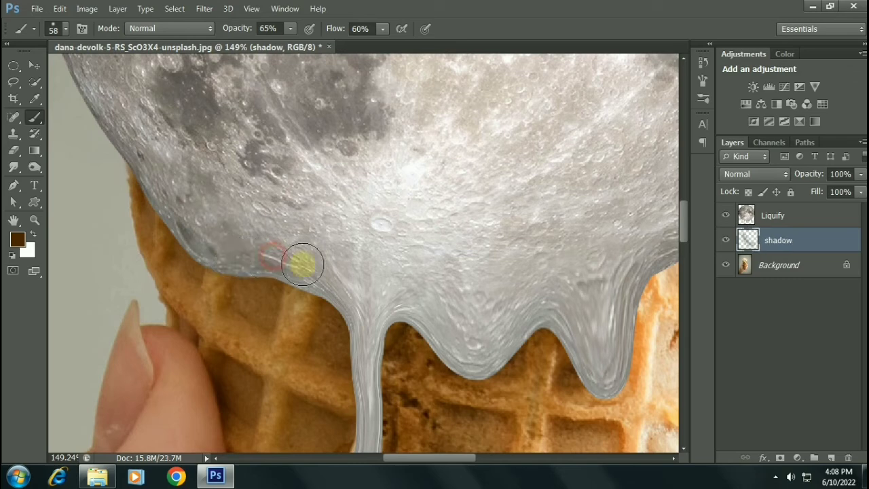
Step: With a smaller brush, shade along the right drip's edge, then view the cone's left side
scroll(346, 290, "down", 3)
scroll(339, 188, "down", 3)
key("bracketleft")
key("bracketleft")
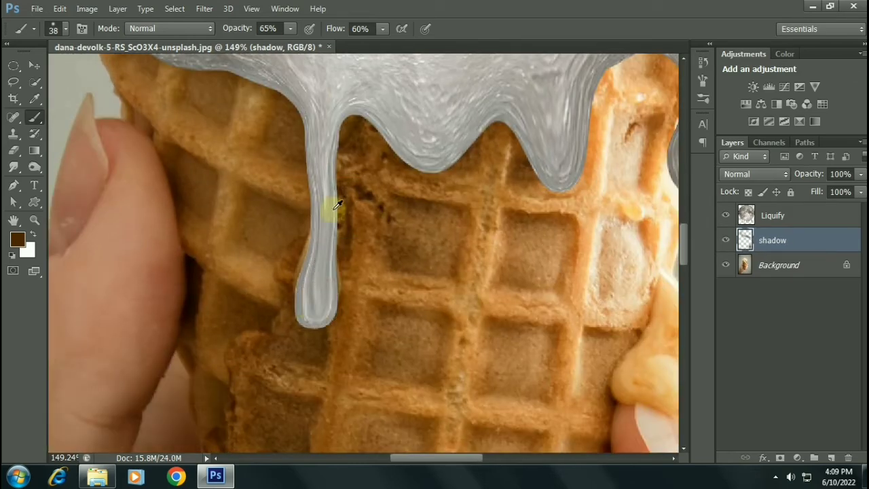
scroll(339, 138, "right", 5)
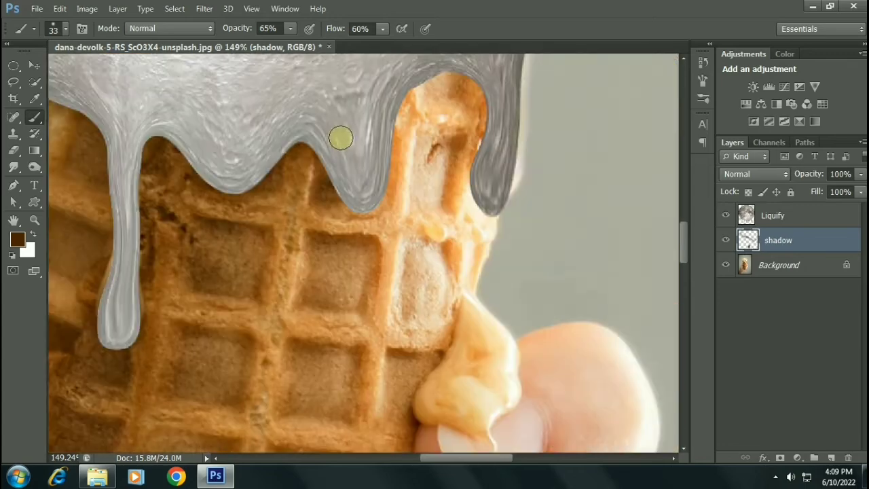
scroll(349, 150, "up", 2)
mouse_move(349, 149)
left_mouse_down()
mouse_move(446, 186)
mouse_move(430, 223)
mouse_move(403, 147)
left_mouse_up()
scroll(310, 259, "left", 3)
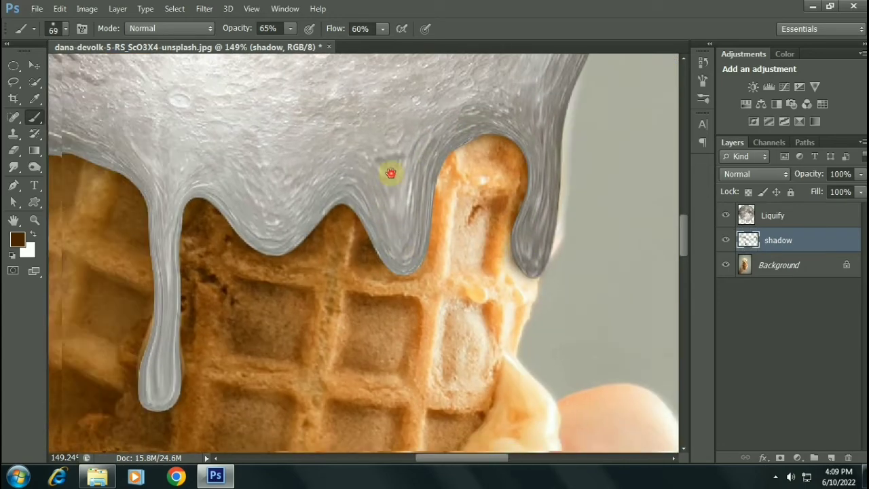
scroll(263, 175, "left", 2)
mouse_move(229, 147)
left_mouse_down()
mouse_move(230, 184)
mouse_move(288, 203)
left_mouse_up()
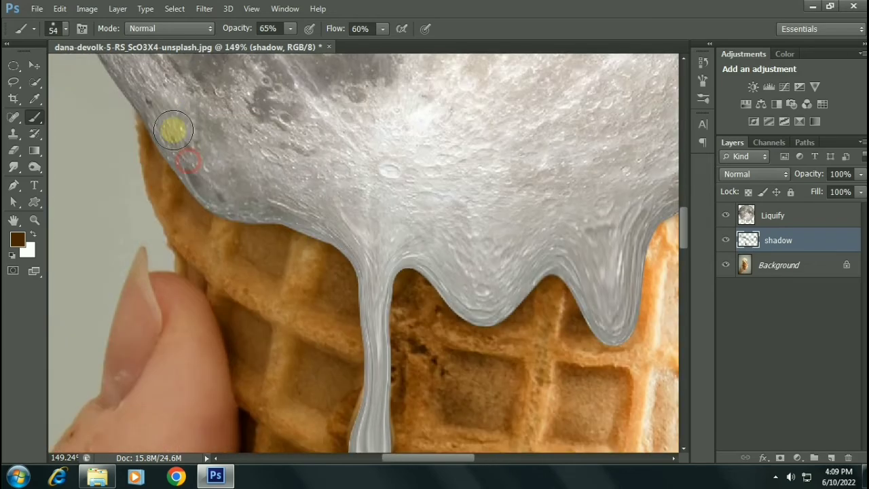
scroll(290, 202, "down", 5)
scroll(290, 219, "down", 1)
Step: Clone waffle texture over the cream drip on the Background layer, then reselect the Liquify layer
left_click(753, 265)
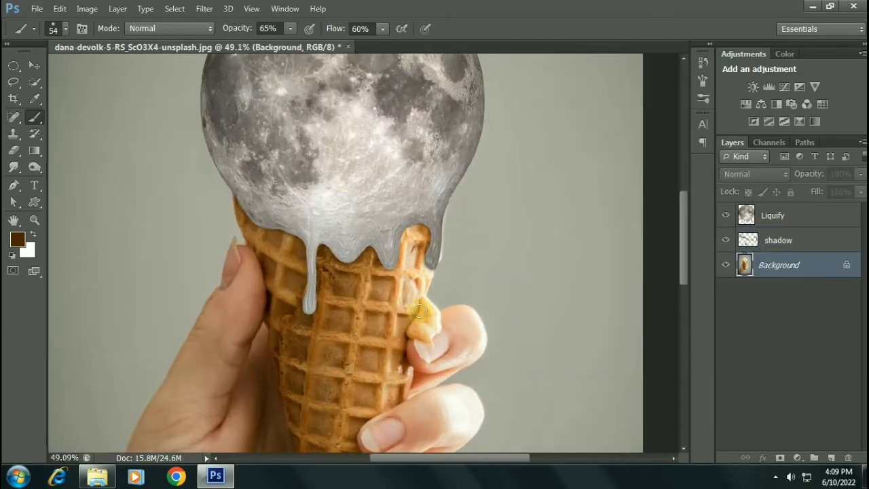
scroll(319, 299, "up", 5)
key("s")
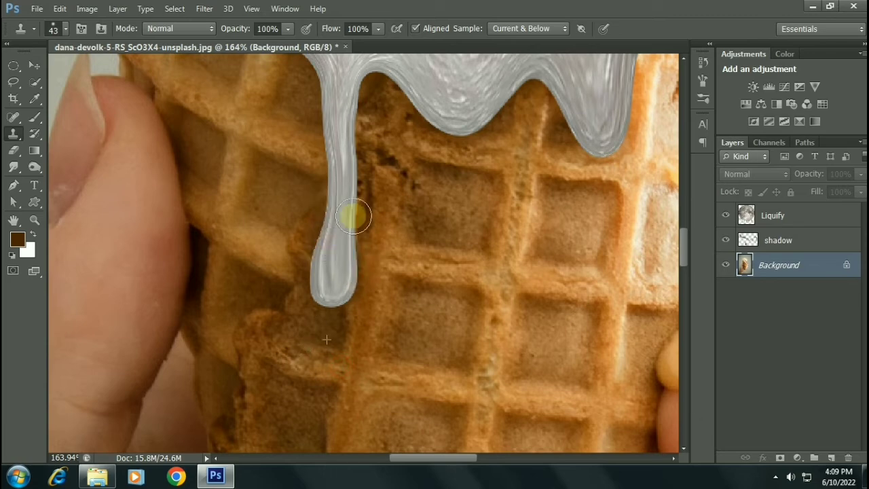
left_click(726, 215)
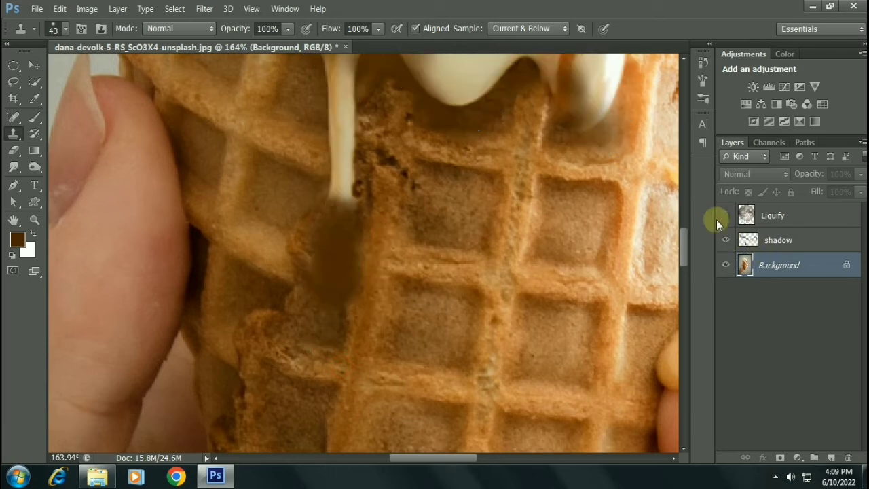
left_click(726, 215)
scroll(292, 228, "down", 5)
scroll(393, 204, "up", 3)
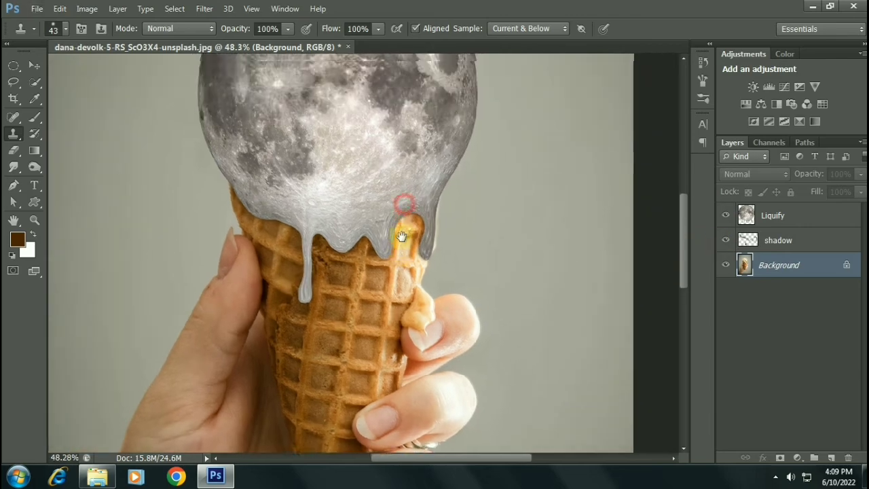
key("b")
scroll(373, 217, "down", 1)
left_click(784, 218)
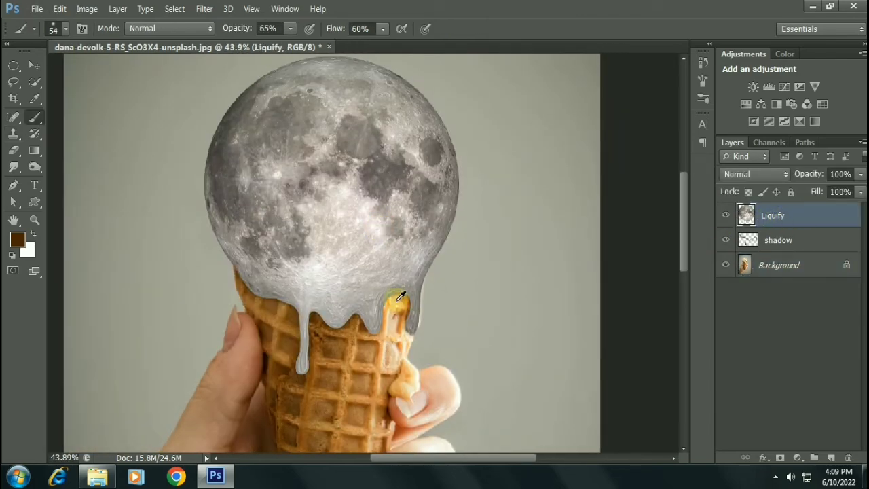
Step: Dodge the Liquify layer's lower moon edge and drips with Midtones range at 34% exposure
scroll(378, 317, "down", 1)
left_click(34, 168)
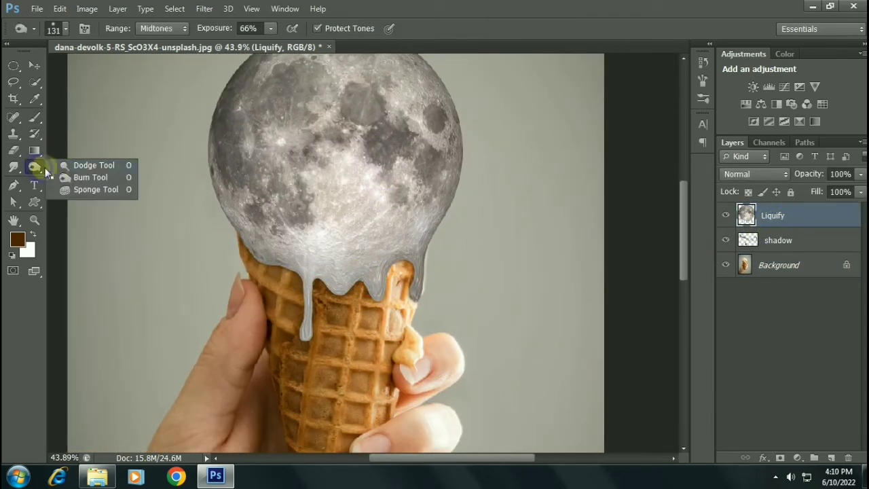
scroll(283, 248, "up", 1)
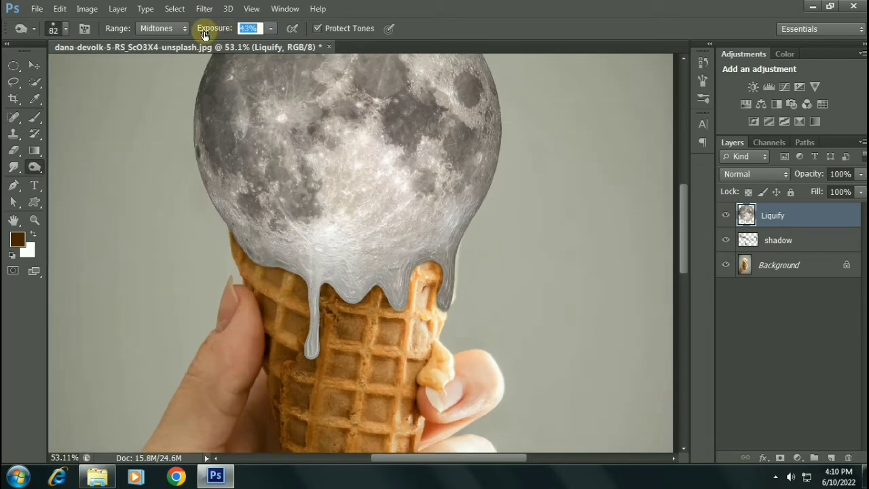
type("34")
scroll(327, 308, "up", 3)
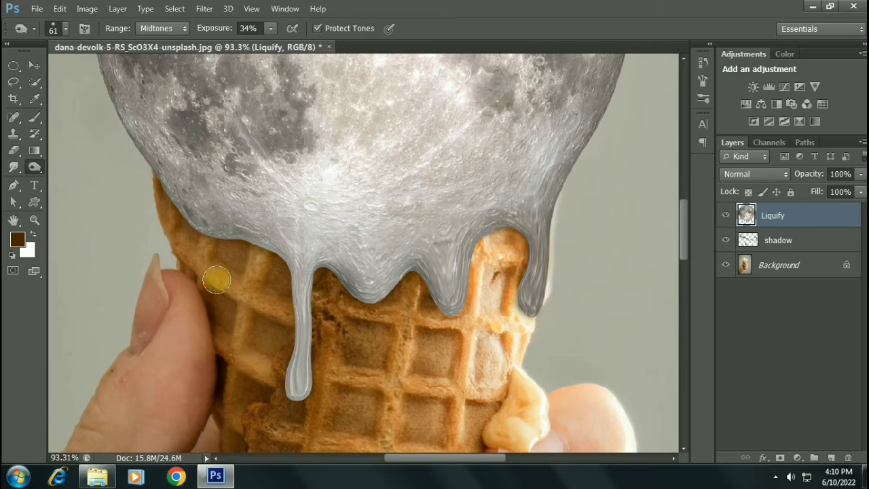
scroll(235, 251, "down", 2)
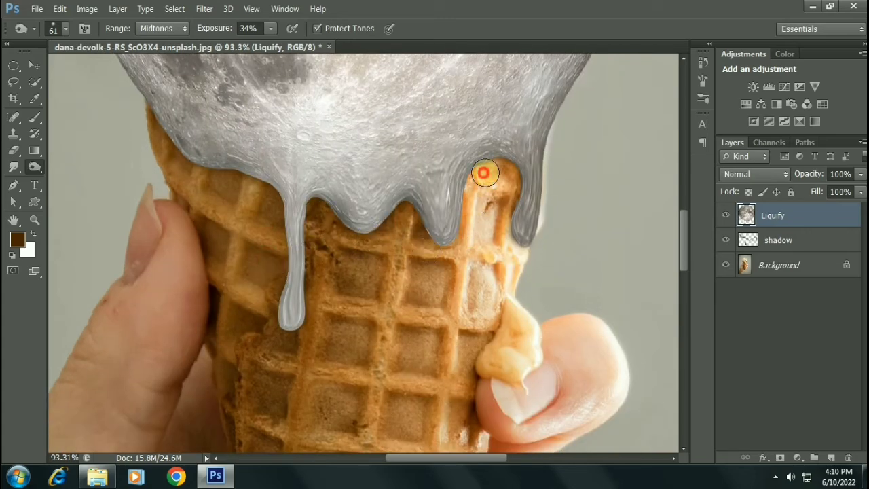
scroll(185, 219, "up", 3)
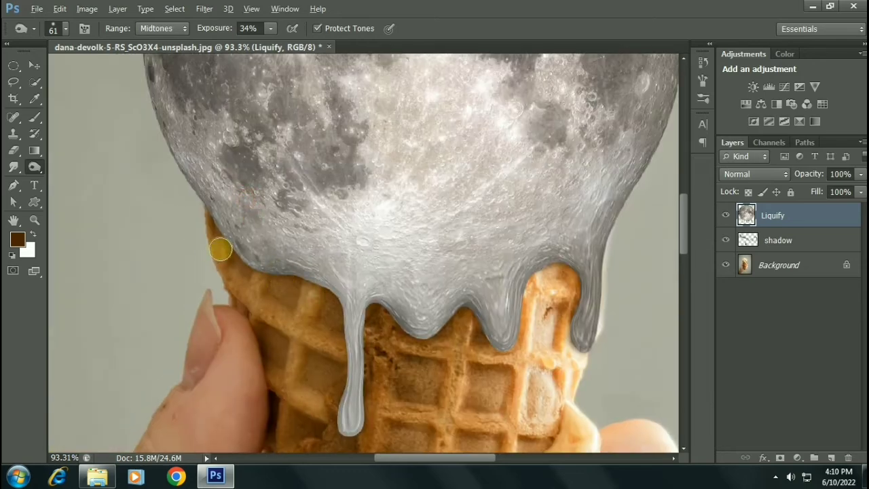
scroll(333, 265, "down", 5)
scroll(309, 262, "down", 2)
left_click(34, 65)
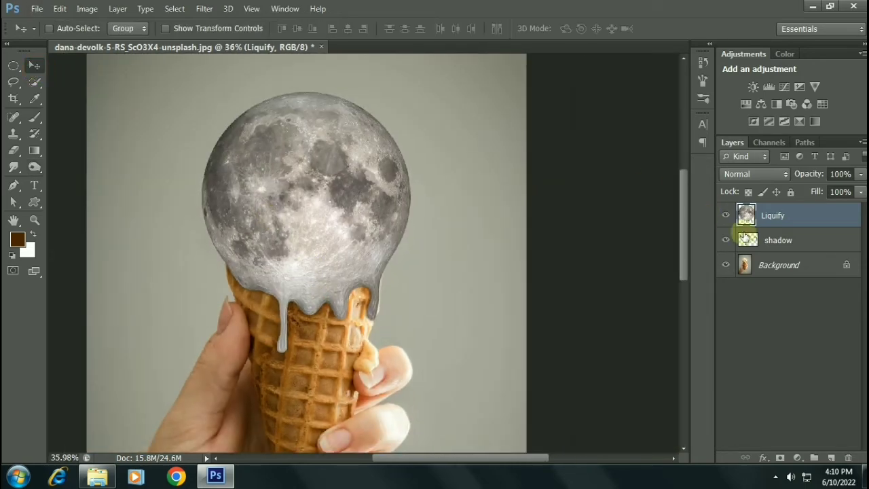
Step: Preview draining all saturation with the Hue/Saturation adjustment, then dismiss it
left_click(87, 10)
mouse_move(106, 41)
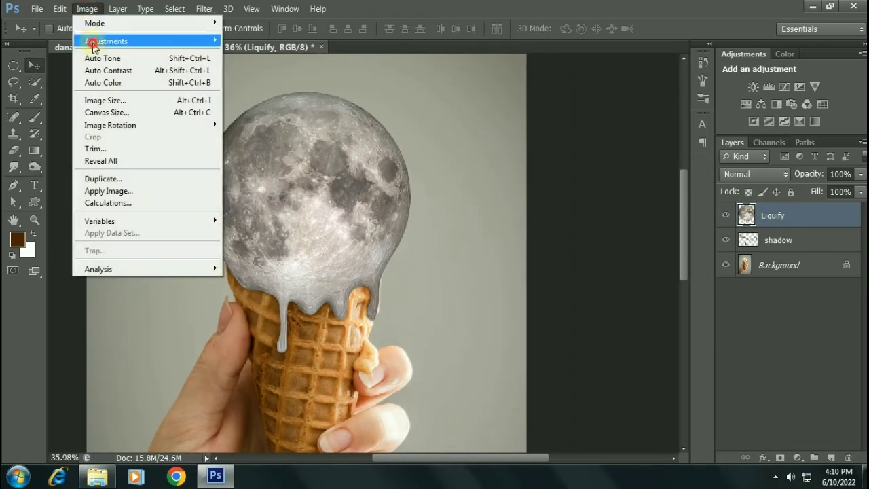
left_click(280, 107)
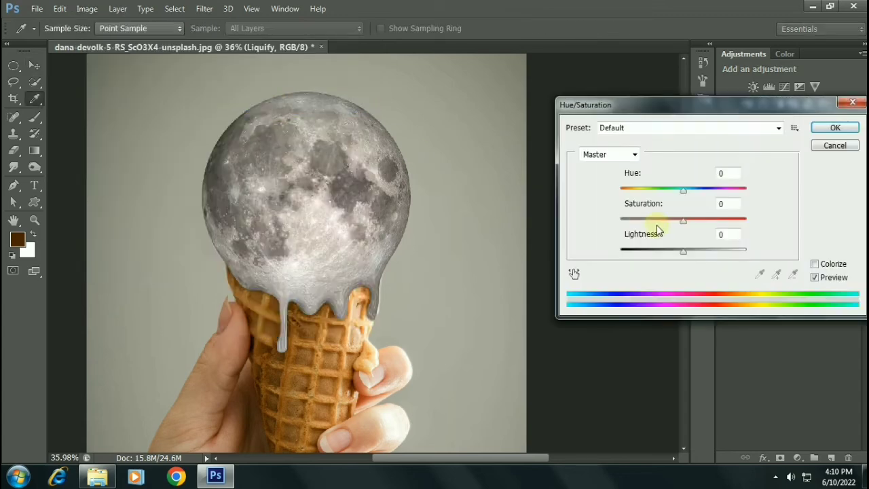
left_click_drag(683, 220, 591, 225)
left_click(835, 129)
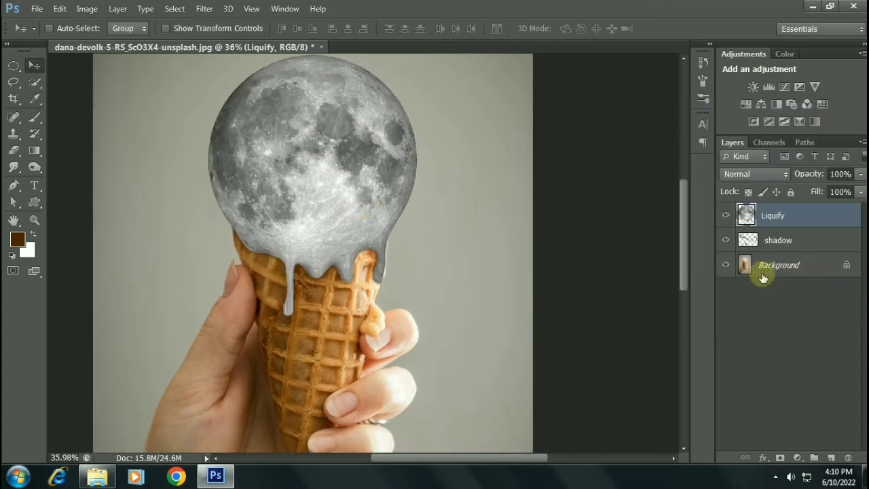
Step: Add a Hue/Saturation adjustment layer above Background at -100 saturation with an inverted mask
left_click(778, 265)
left_click(745, 103)
left_click_drag(589, 184, 471, 181)
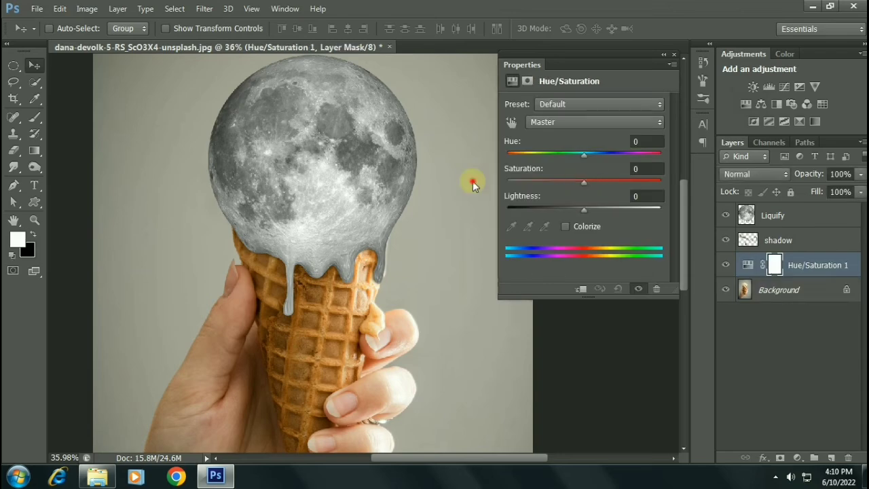
left_click(672, 56)
key("ctrl+i")
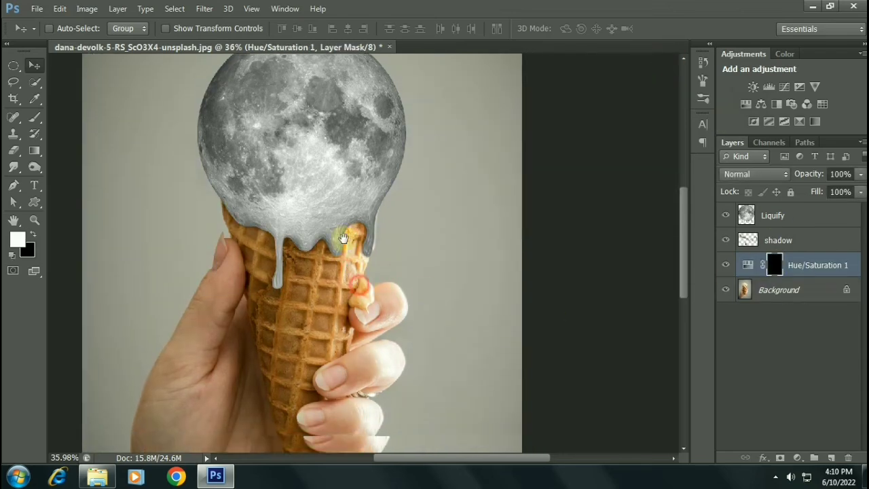
Step: Paint white on the mask over the cream blob's edges and body on the thumb
scroll(353, 247, "up", 6)
key("b")
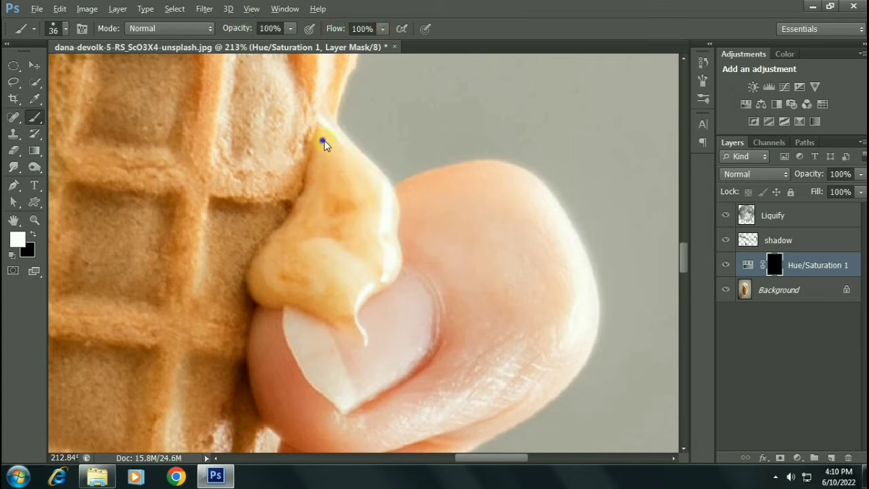
key("bracketleft")
key("bracketleft")
left_click_drag(328, 124, 302, 207)
left_click_drag(258, 297, 345, 322)
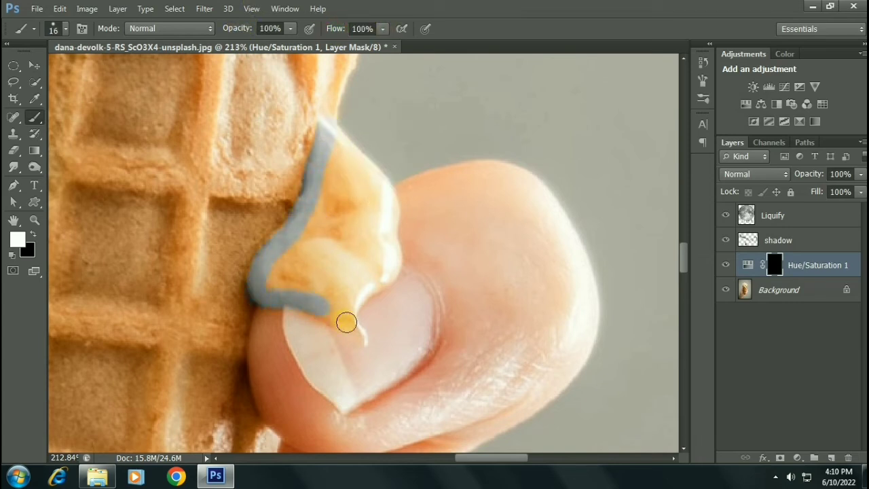
key("bracketright")
key("bracketright")
mouse_move(318, 225)
left_mouse_down()
mouse_move(345, 170)
mouse_move(285, 272)
mouse_move(336, 284)
mouse_move(366, 221)
mouse_move(359, 165)
left_mouse_up()
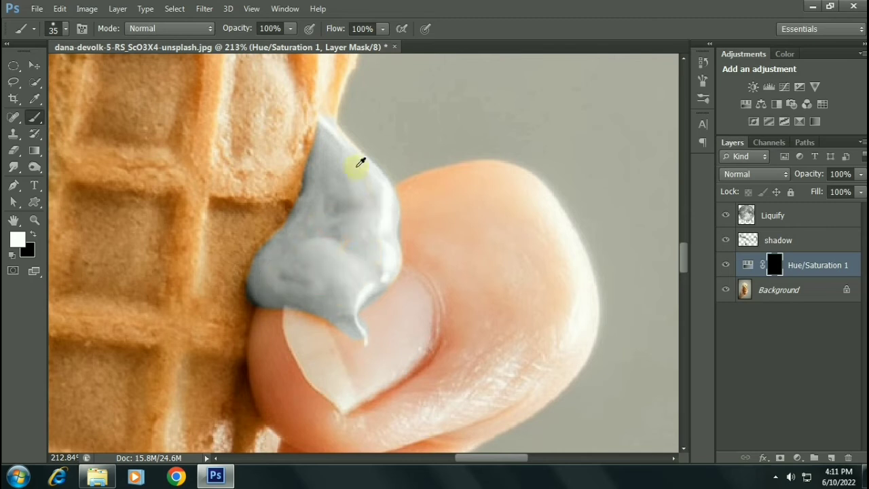
Step: Touch up the mask with a smaller brush and zoom back out
key("bracketleft")
key("bracketleft")
key("bracketleft")
key("x")
scroll(234, 277, "up", 3)
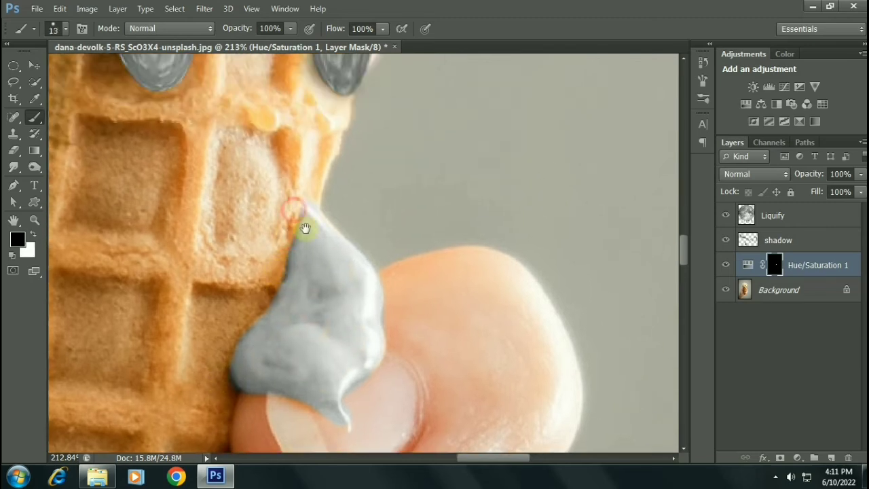
key("x")
scroll(314, 184, "up", 4)
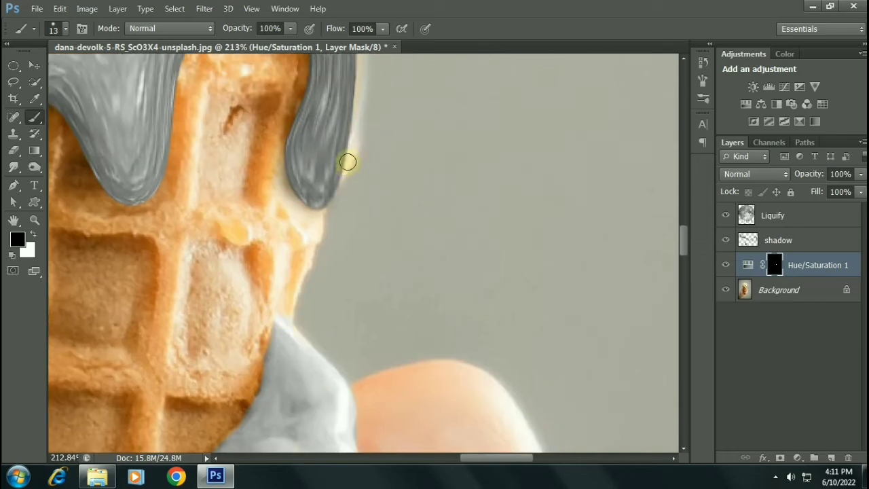
scroll(348, 171, "up", 2)
scroll(327, 144, "up", 2)
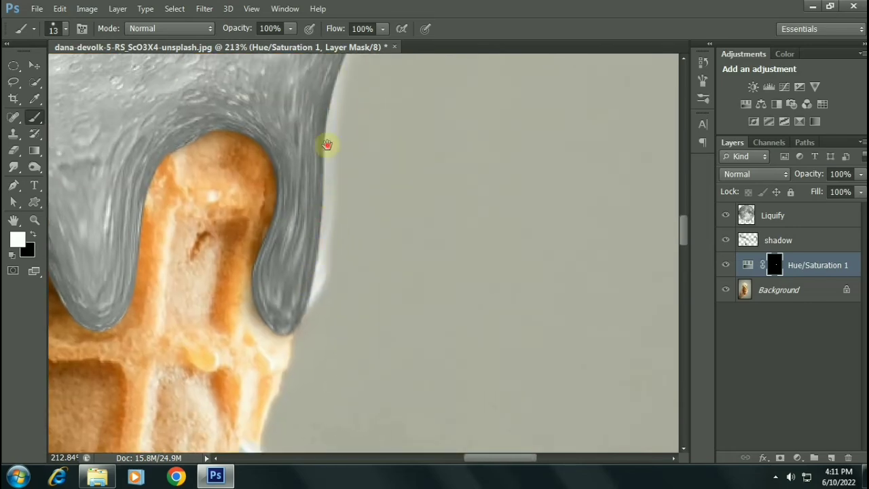
scroll(327, 145, "up", 2)
scroll(384, 77, "down", 6)
scroll(344, 132, "down", 1)
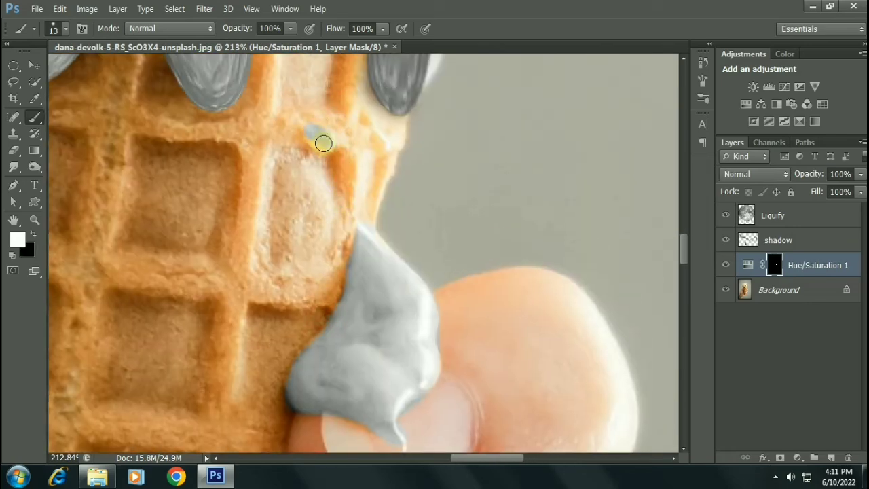
scroll(333, 136, "down", 2)
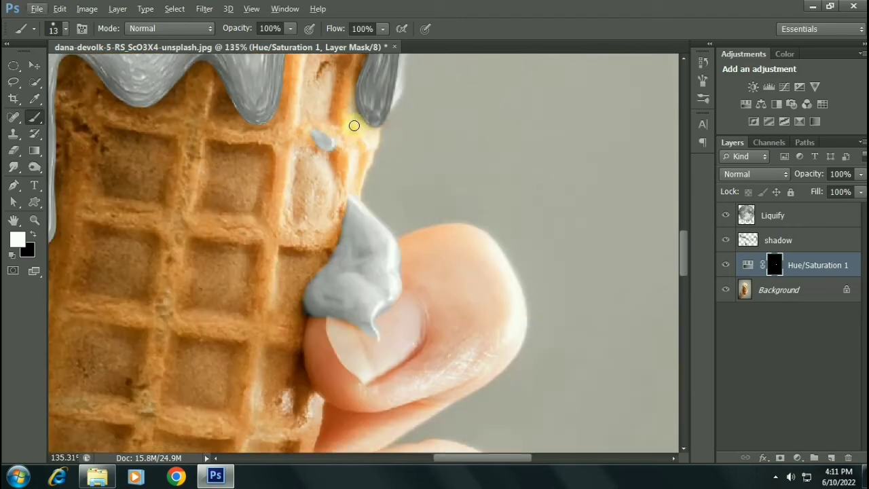
scroll(111, 120, "up", 3)
scroll(170, 140, "down", 3)
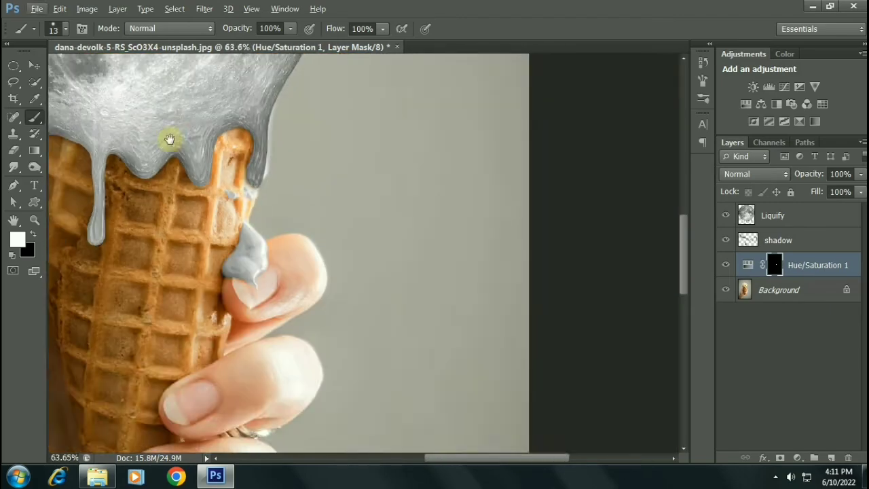
scroll(171, 140, "up", 1)
left_click(34, 65)
Step: Dodge the cone's right edge below the scoop on the Liquify layer
left_click(773, 216)
left_click(34, 167)
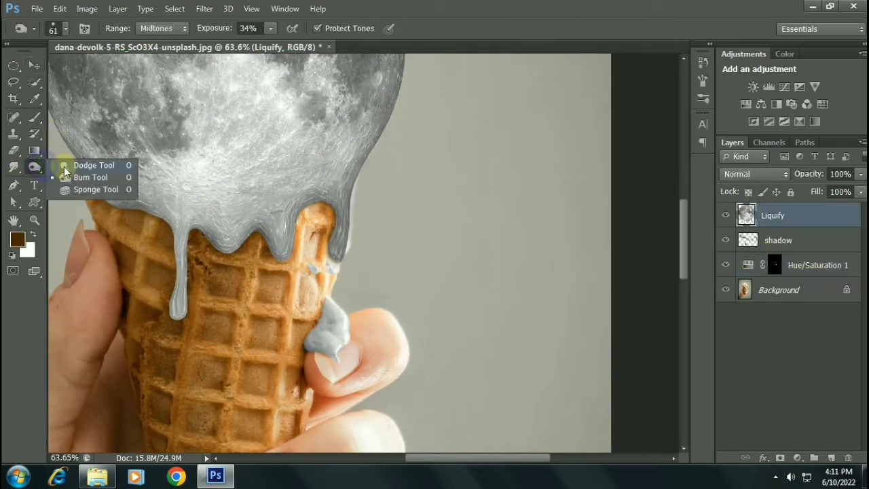
left_click(64, 167)
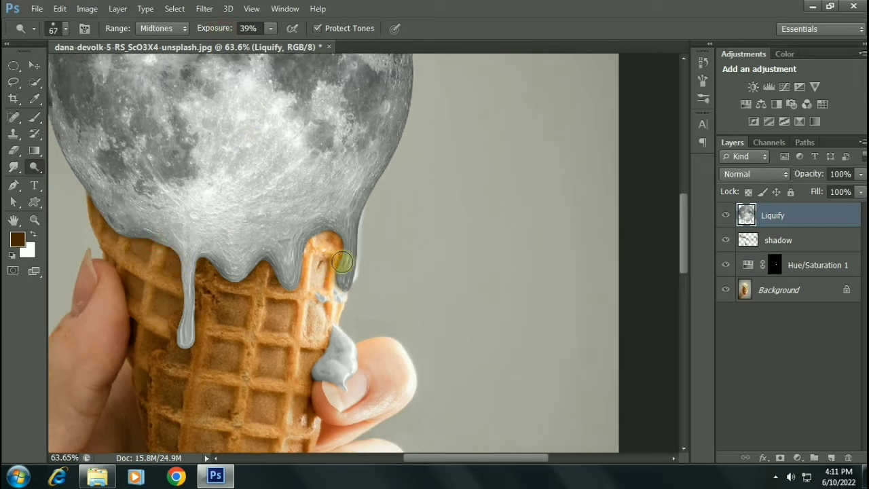
mouse_move(339, 241)
left_mouse_down()
mouse_move(292, 286)
mouse_move(223, 286)
mouse_move(185, 301)
left_mouse_up()
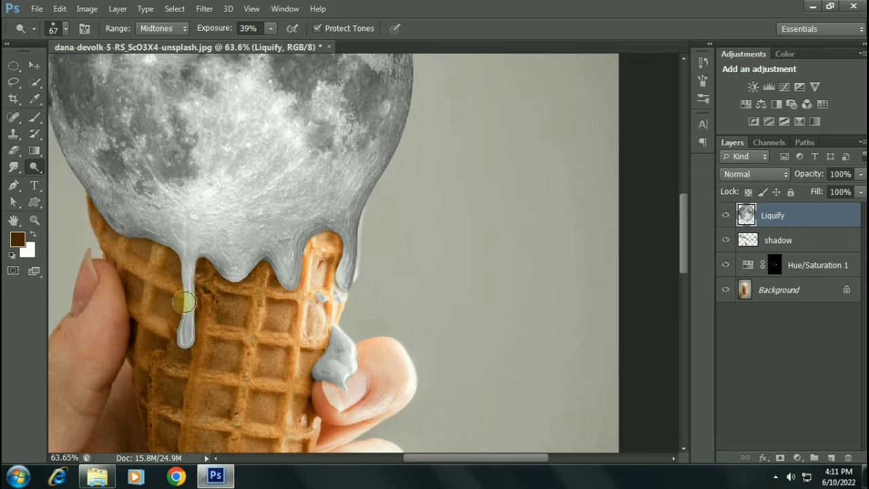
Step: Dodge the moon's left edge and areas across its surface
scroll(173, 248, "up", 5)
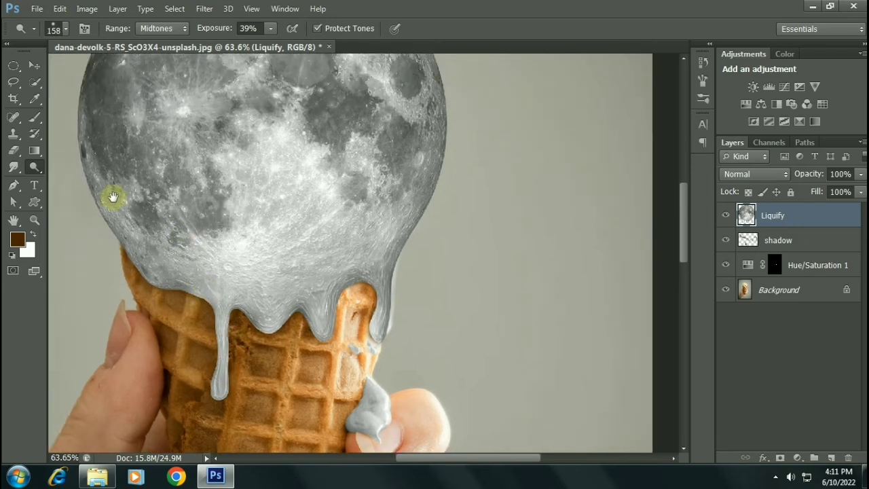
scroll(113, 194, "up", 3)
scroll(170, 151, "left", 3)
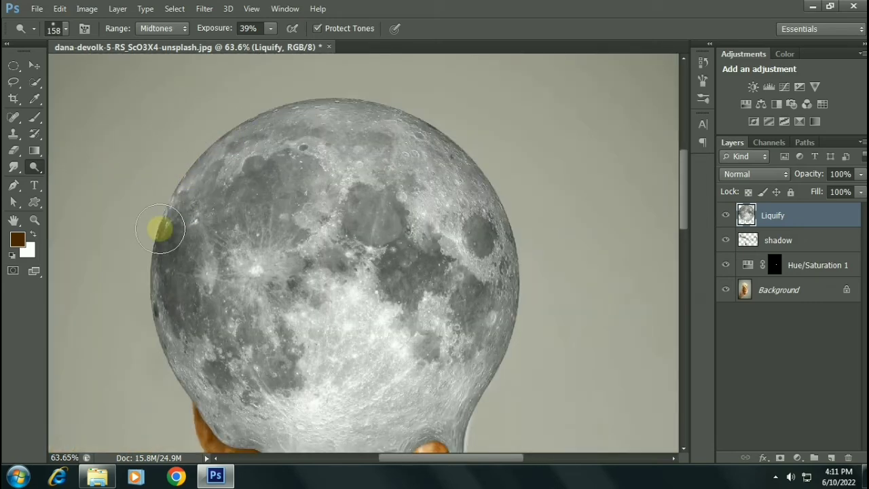
scroll(411, 217, "down", 2)
scroll(411, 217, "right", 2)
scroll(448, 271, "down", 2)
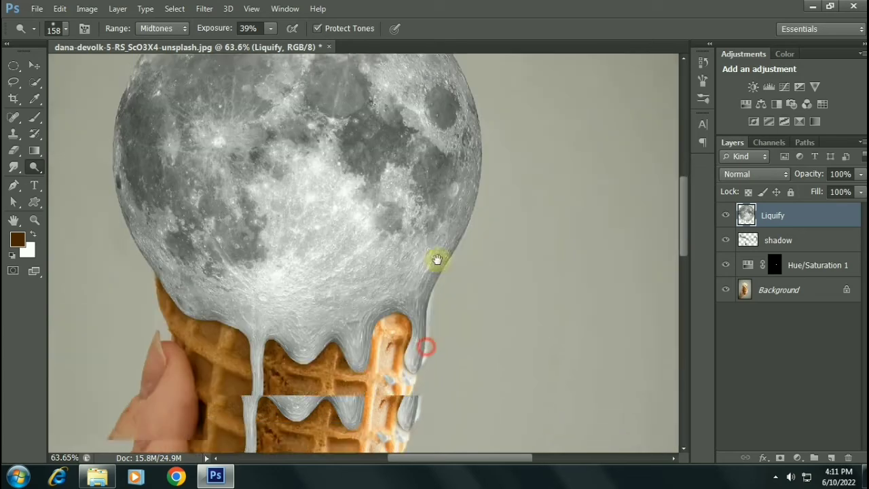
scroll(461, 285, "up", 2)
scroll(465, 297, "up", 1)
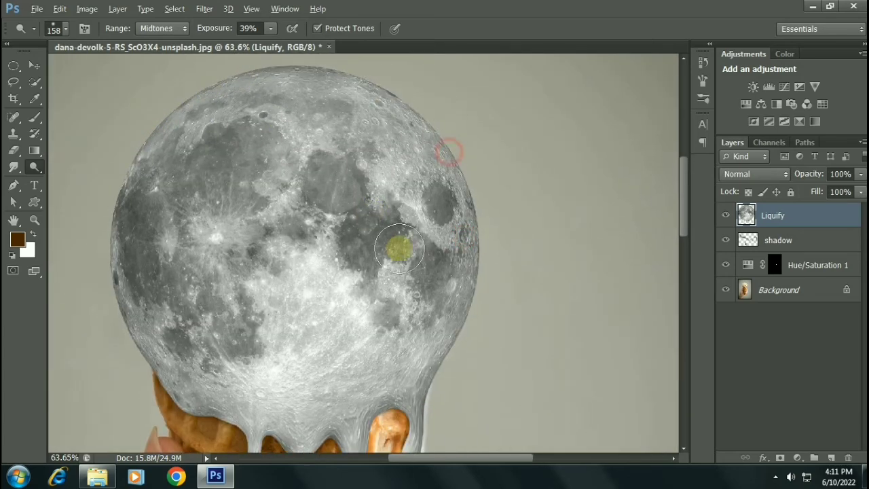
scroll(380, 251, "down", 3)
mouse_move(280, 303)
left_mouse_down()
mouse_move(326, 305)
mouse_move(412, 229)
mouse_move(360, 227)
mouse_move(290, 277)
left_mouse_up()
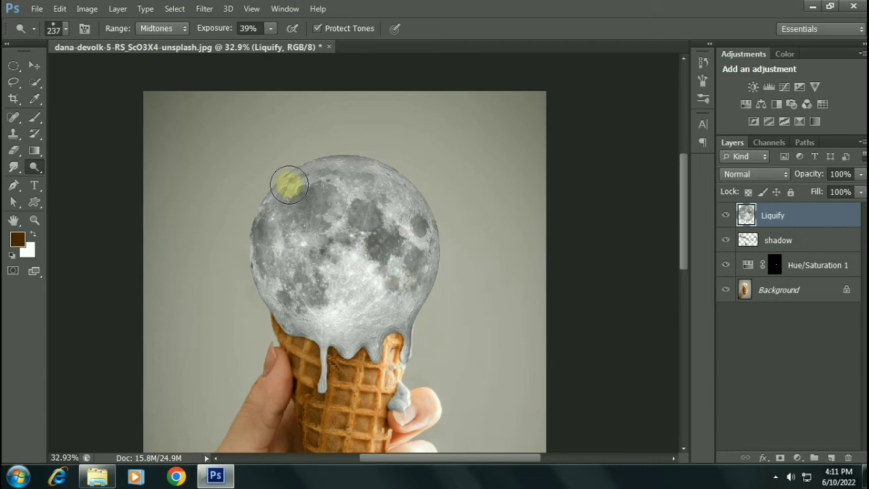
scroll(388, 190, "down", 2)
mouse_move(387, 189)
left_mouse_down()
mouse_move(384, 288)
mouse_move(351, 309)
mouse_move(273, 274)
mouse_move(395, 277)
left_mouse_up()
mouse_move(242, 245)
left_mouse_down()
mouse_move(320, 242)
mouse_move(373, 206)
mouse_move(398, 156)
mouse_move(314, 194)
left_mouse_up()
Step: Briefly try the Burn tool, then return to Dodge with a moon-sized brush
scroll(314, 194, "down", 1)
scroll(366, 271, "up", 4)
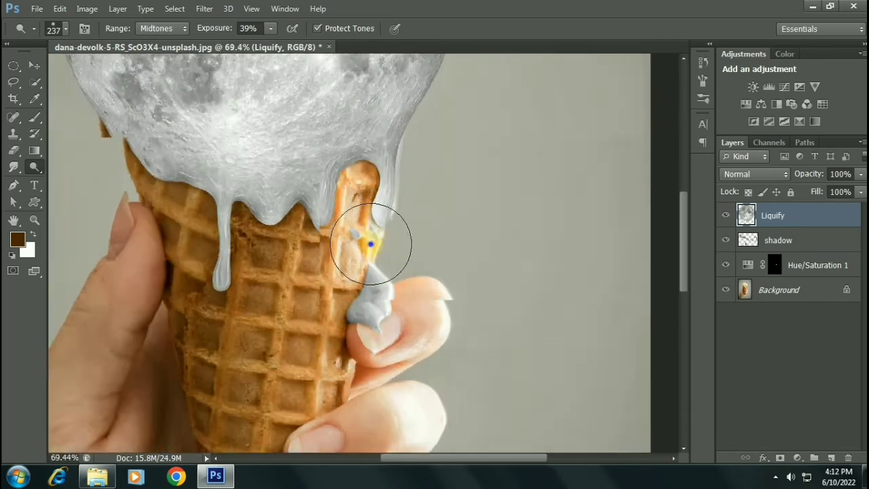
key("bracketleft")
key("bracketleft")
key("bracketleft")
right_click(34, 166)
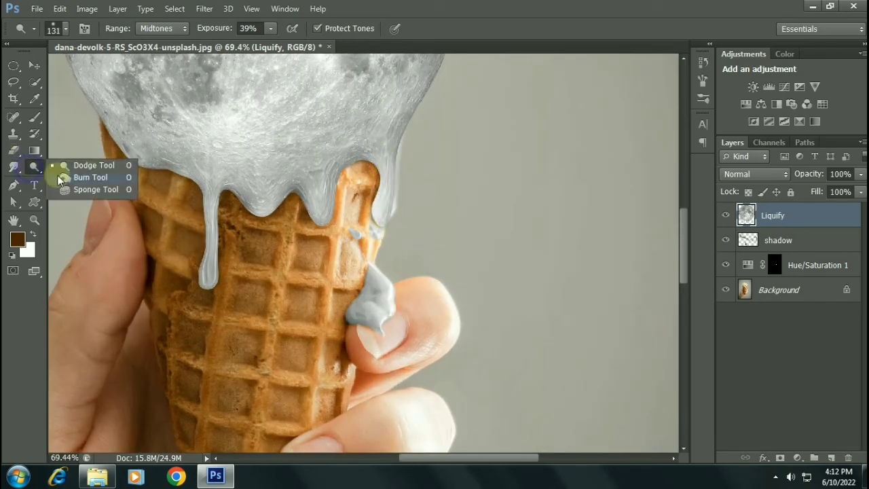
left_click(75, 180)
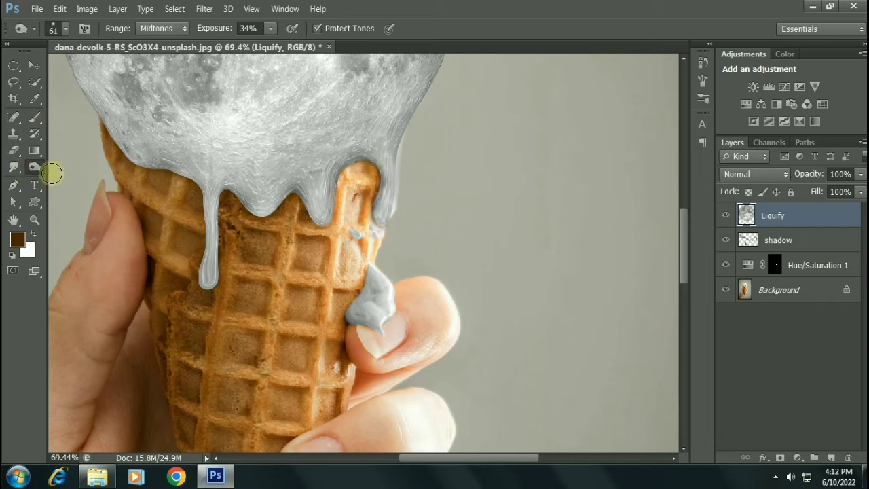
right_click(34, 166)
left_click(95, 166)
scroll(300, 224, "down", 3)
scroll(302, 218, "down", 1)
key("bracketright")
key("bracketright")
key("bracketright")
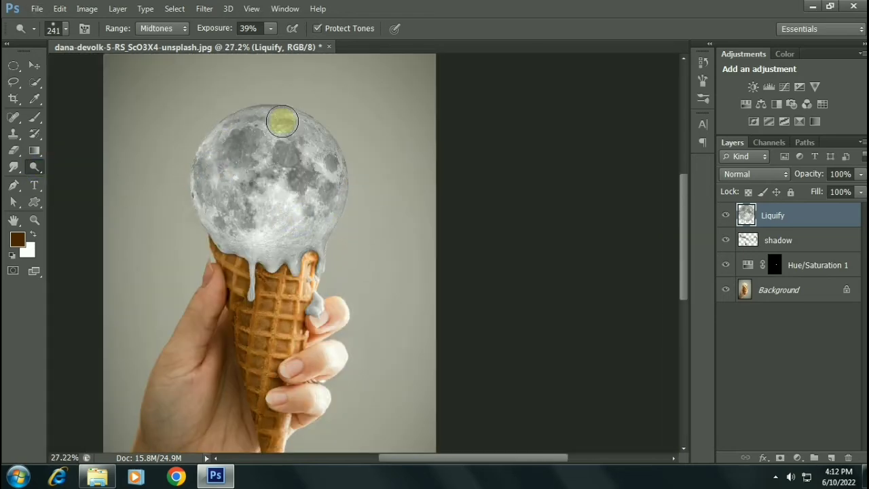
Step: Create a new empty Layer 1 above the Liquify layer
left_click(34, 65)
scroll(278, 183, "down", 2)
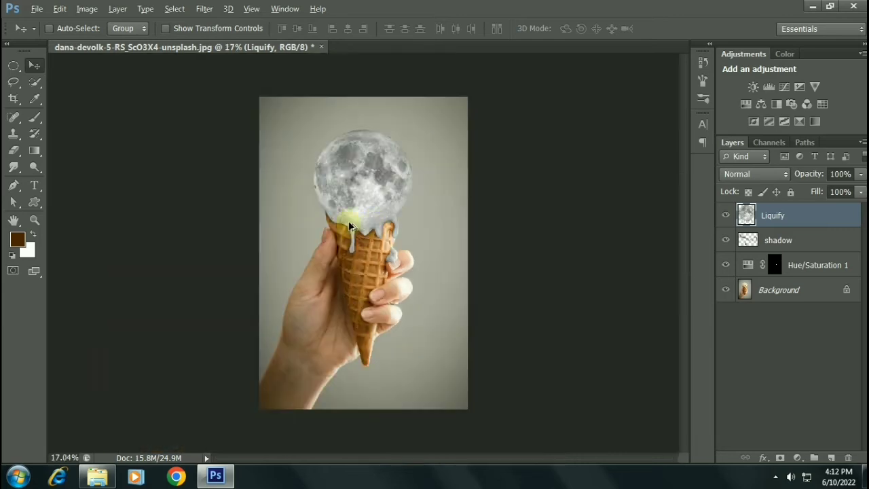
scroll(382, 142, "up", 2)
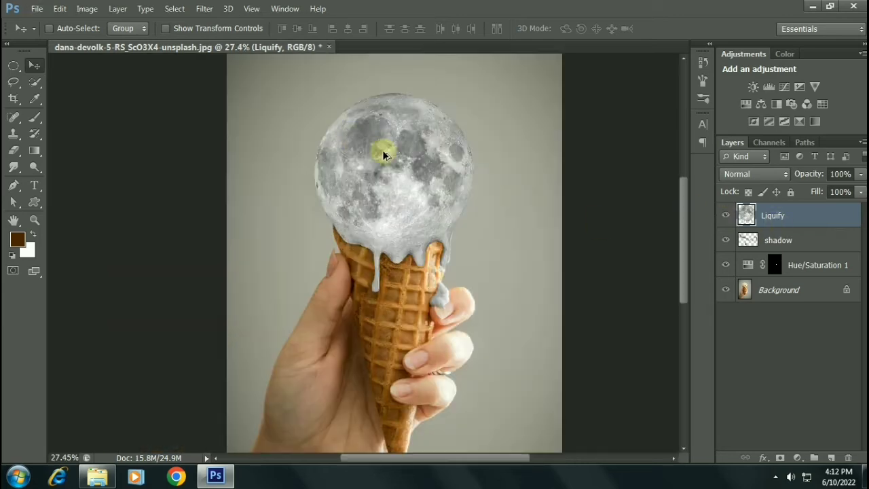
key("ctrl+shift+alt+n")
Step: Paint a large soft white circle over the moon on Layer 1 and lower its opacity to 27%
key("b")
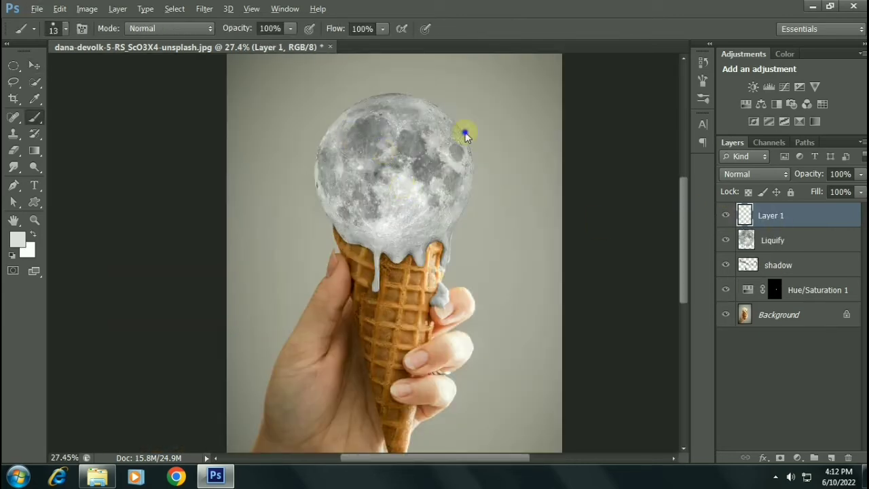
left_click_drag(466, 136, 402, 175)
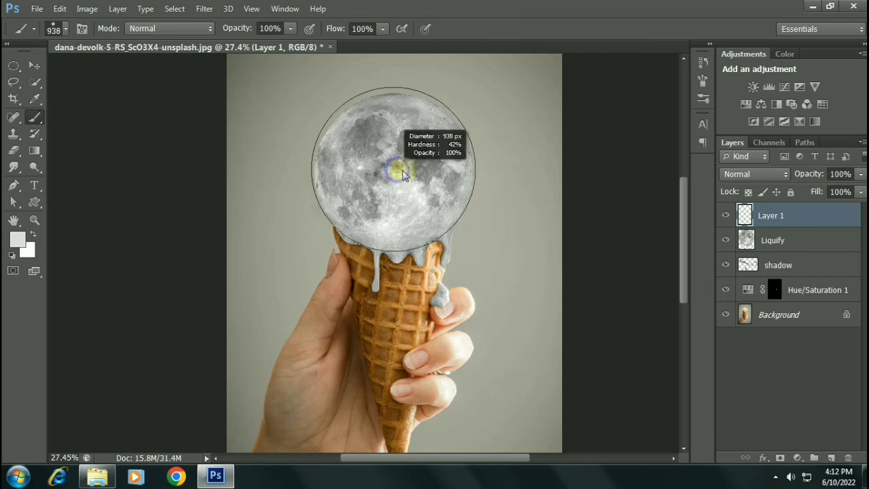
left_click(403, 175)
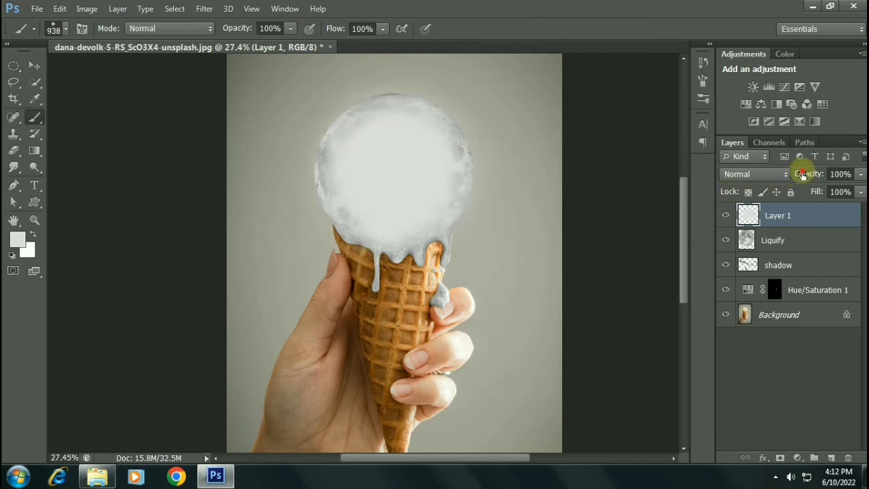
left_click_drag(807, 170, 744, 174)
Step: Set Layer 1 to Overlay blending, toggling its visibility to compare
scroll(413, 178, "right", 1)
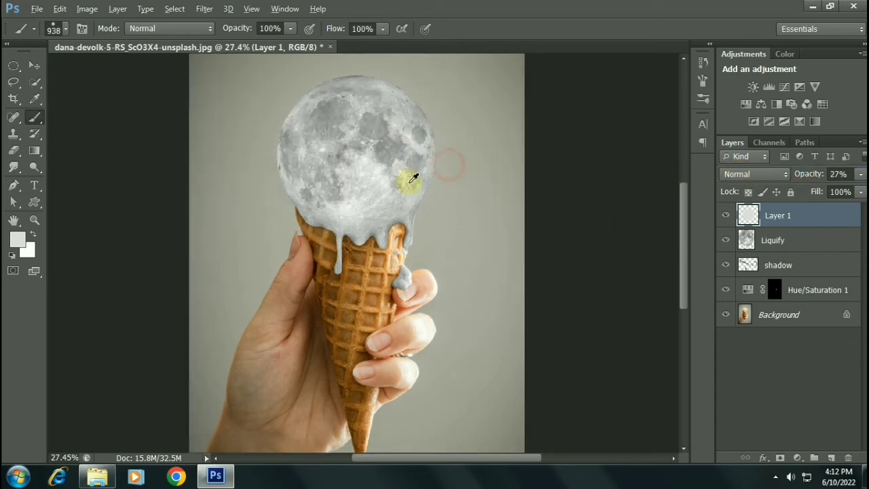
scroll(413, 178, "down", 2)
left_click(725, 216)
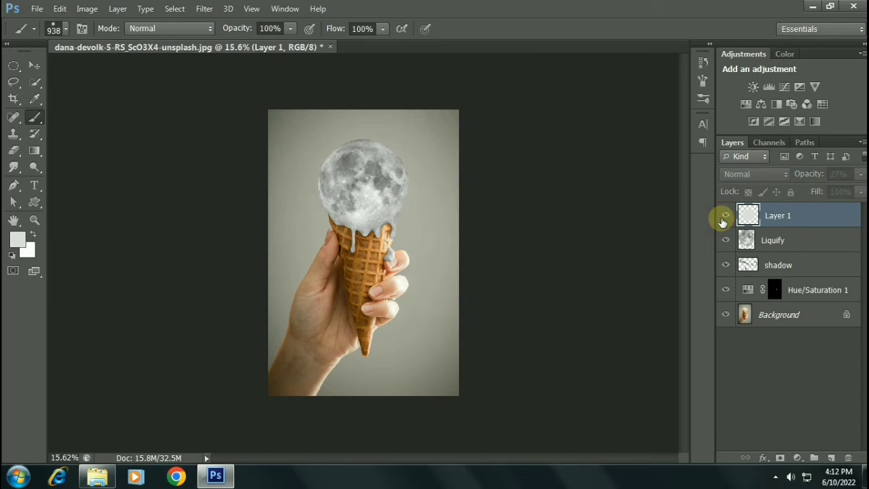
left_click(724, 217)
left_click(746, 175)
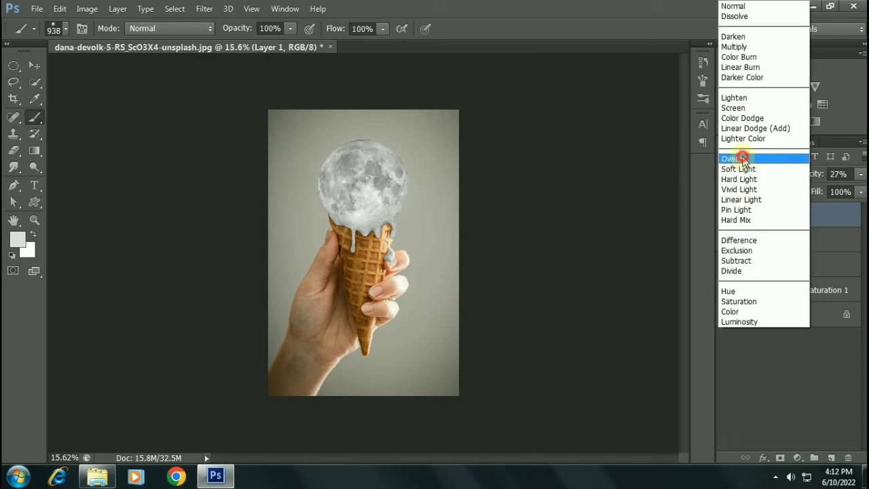
left_click(741, 158)
left_click(724, 217)
left_click(724, 216)
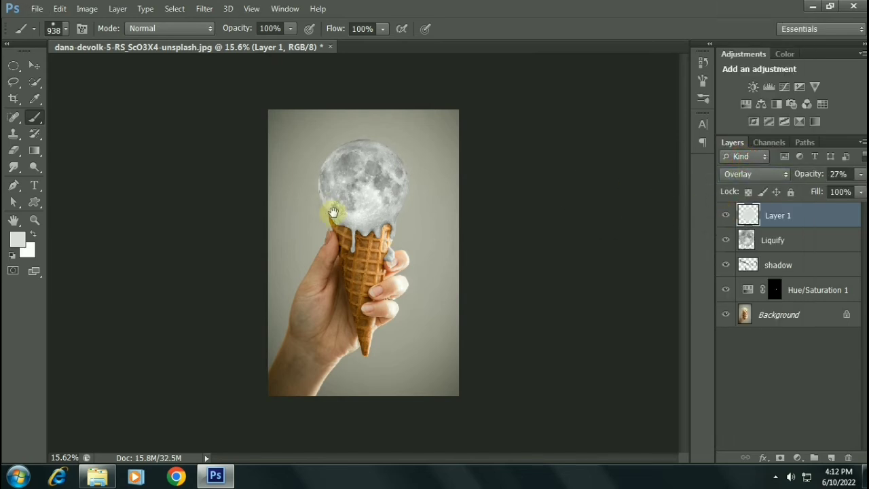
Step: Zoom in to review the lightened drips, slightly enlarge the brush, then zoom out
scroll(398, 272, "up", 2)
scroll(398, 271, "up", 2)
scroll(398, 272, "up", 2)
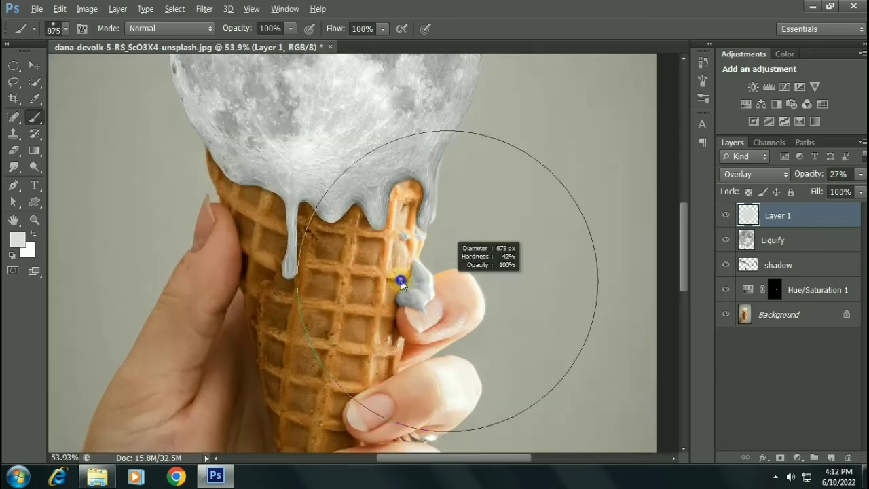
scroll(420, 290, "up", 1)
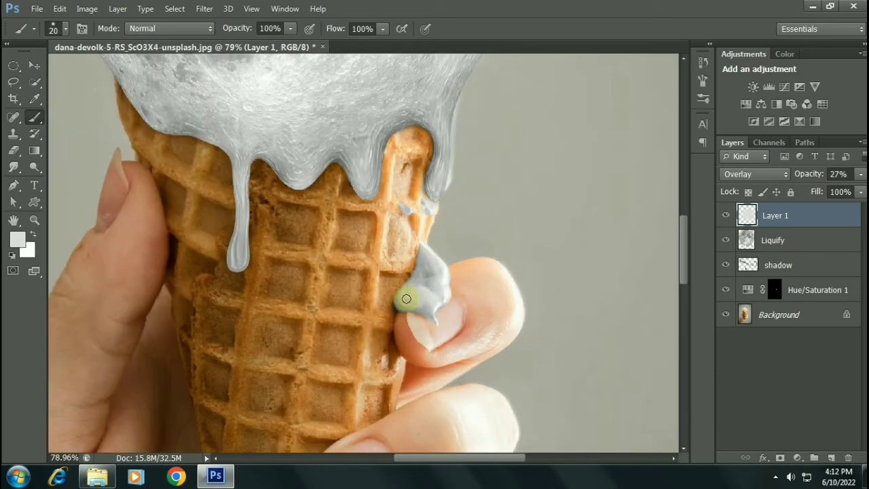
left_click_drag(406, 298, 425, 279)
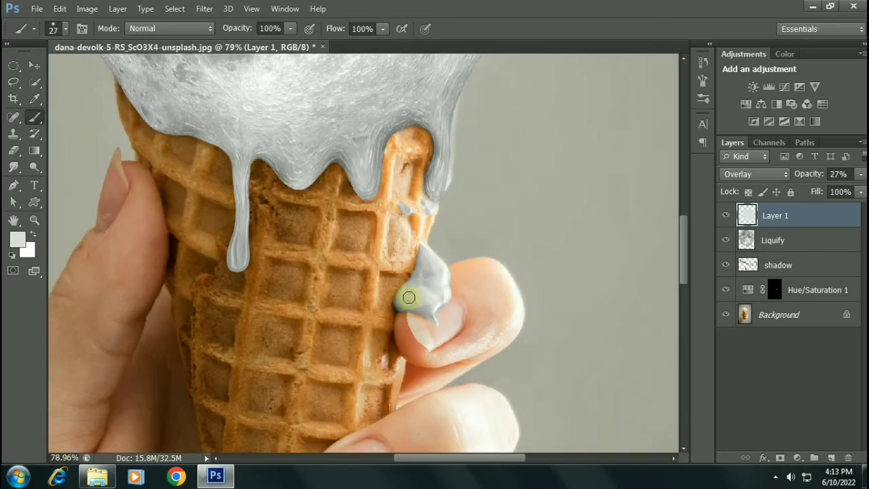
scroll(423, 140, "down", 1)
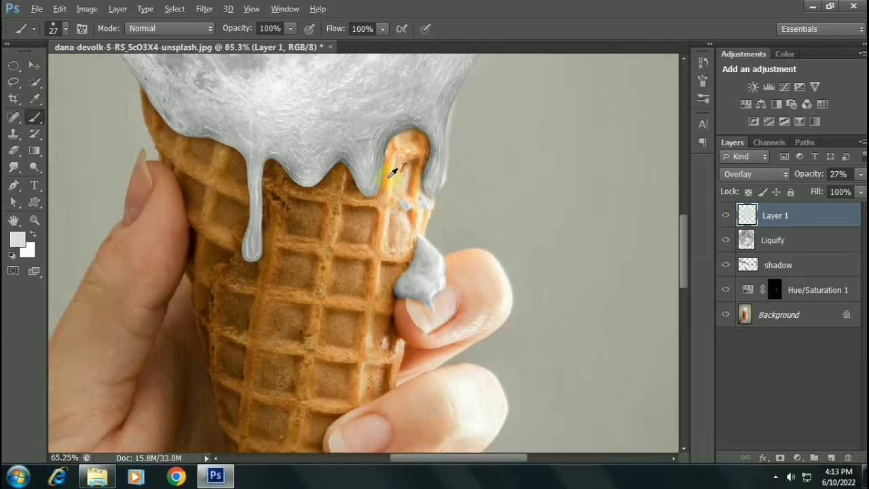
scroll(401, 174, "down", 2)
scroll(397, 224, "down", 2)
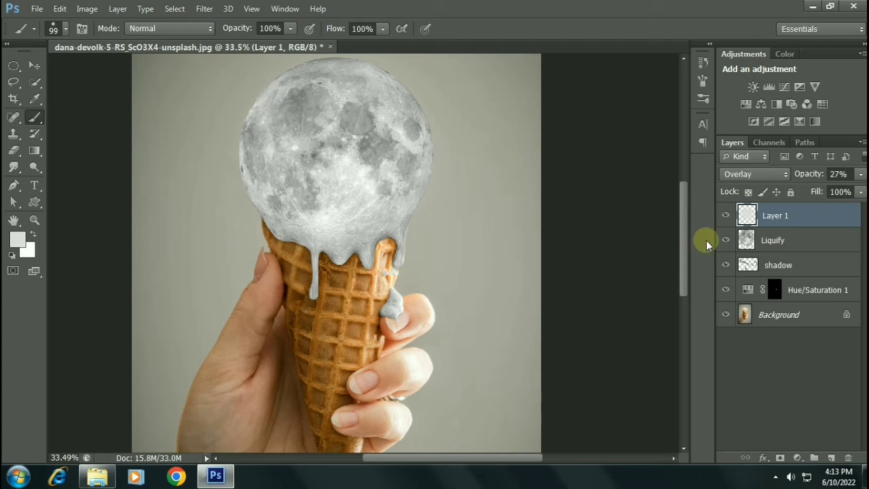
scroll(387, 190, "down", 1)
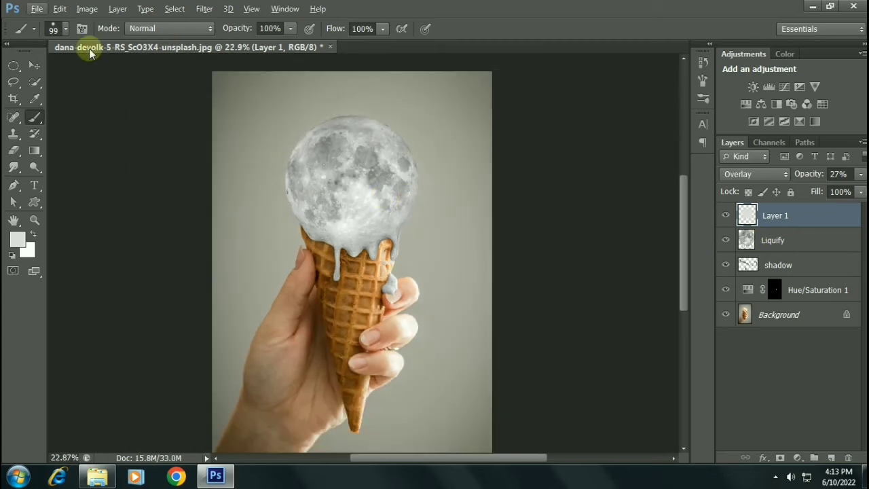
key("v")
scroll(400, 235, "down", 1)
Step: Dodge the cone's right edge and the moon's top-left rim on Liquify with a 148 px brush
scroll(404, 210, "up", 3)
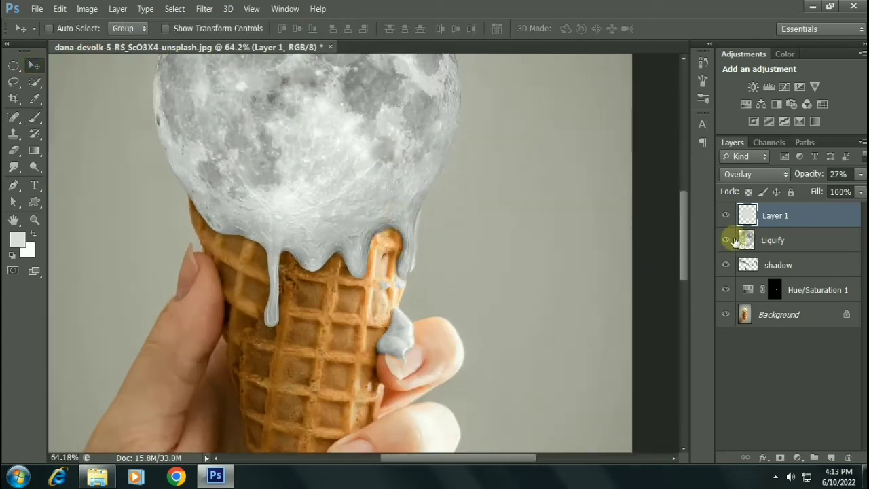
left_click(747, 240)
left_click(35, 167)
mouse_move(377, 227)
left_mouse_down()
mouse_move(396, 231)
mouse_move(412, 291)
left_mouse_up()
scroll(413, 291, "down", 3)
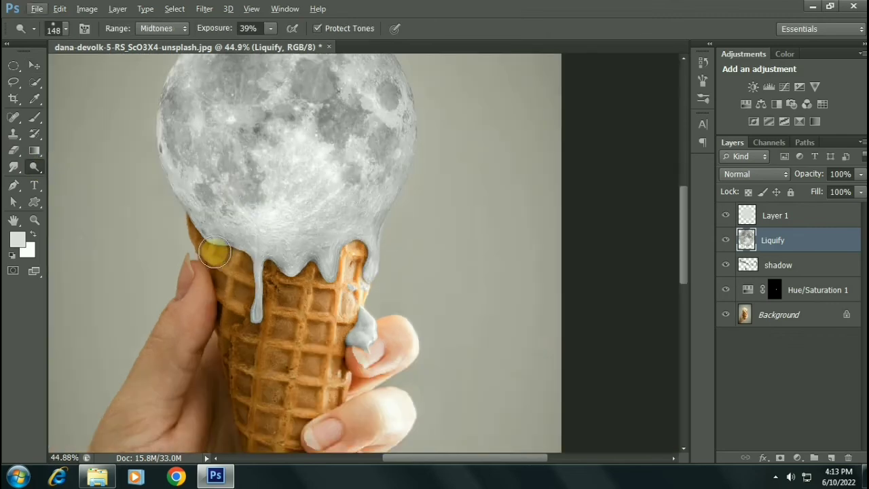
left_click_drag(248, 204, 248, 247)
scroll(248, 246, "down", 3)
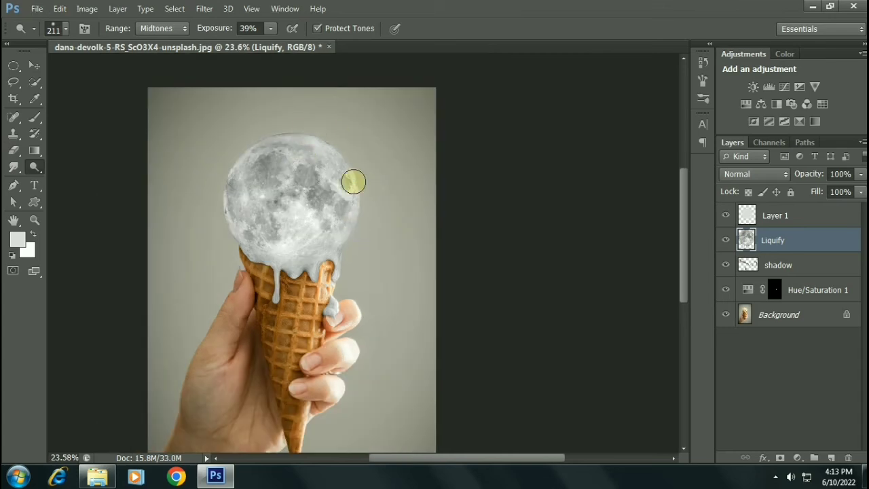
mouse_move(353, 181)
left_mouse_down()
mouse_move(245, 145)
mouse_move(219, 207)
left_mouse_up()
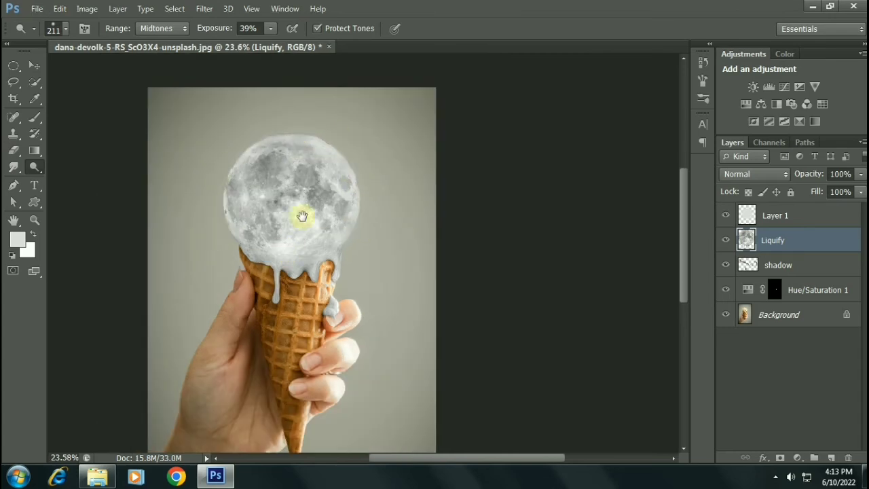
Step: Select all layers from Layer 1 down to Background
scroll(238, 197, "down", 1)
left_click(32, 62)
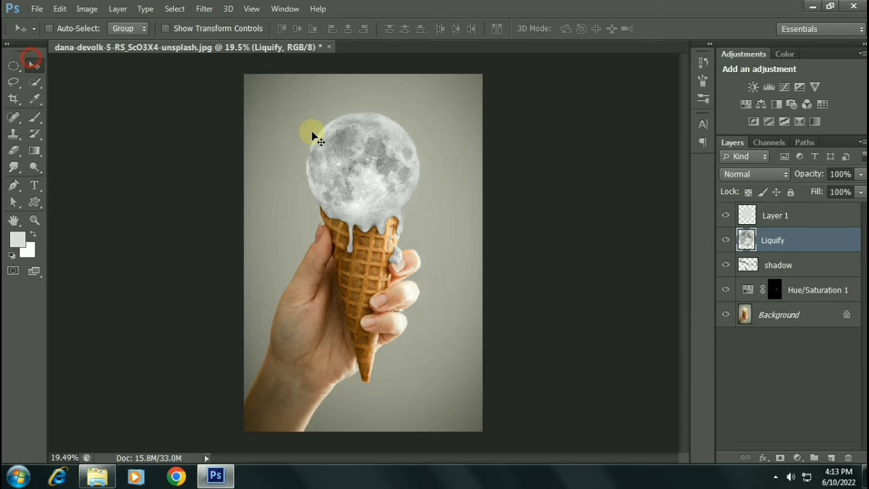
left_click(784, 221)
left_click(791, 318, "shift")
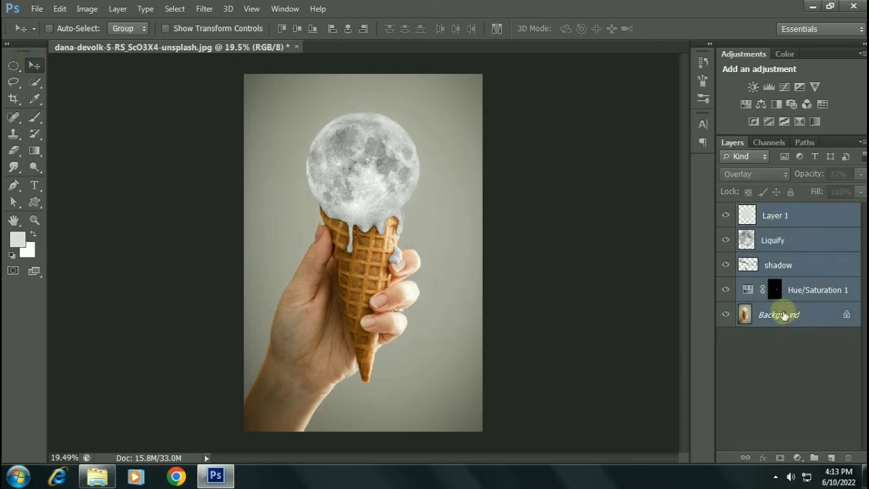
Step: Merge the layers and add Curves 1 with a lifted black point and adjusted Blue channel
key("ctrl+e")
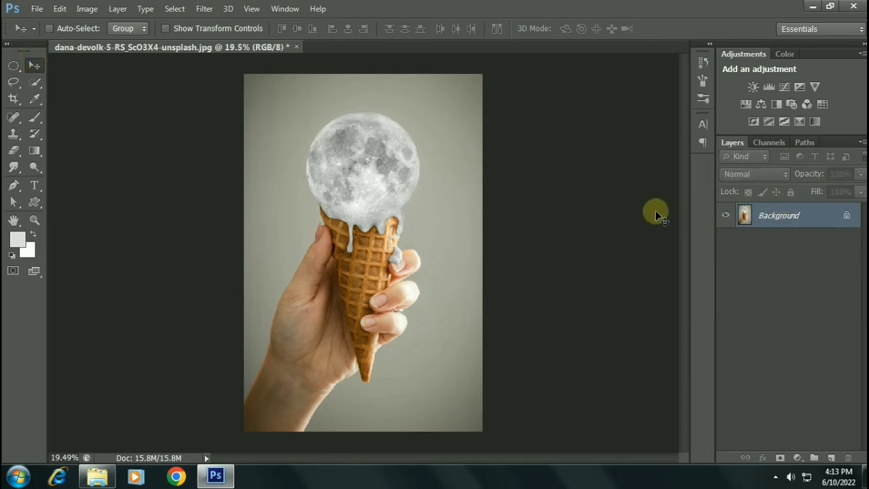
left_click(780, 87)
mouse_move(533, 262)
left_mouse_down()
mouse_move(524, 249)
mouse_move(544, 252)
mouse_move(546, 242)
left_mouse_up()
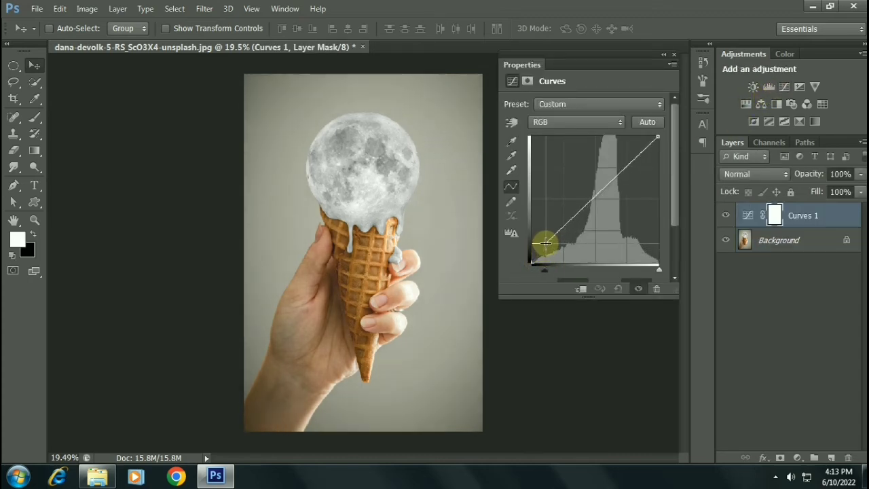
left_click(573, 124)
left_click(556, 169)
left_click_drag(540, 263, 543, 266)
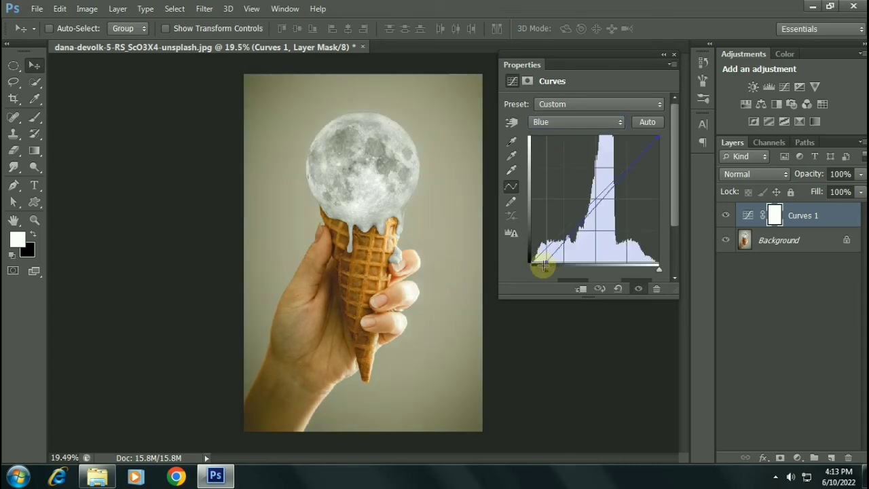
left_click_drag(657, 137, 647, 135)
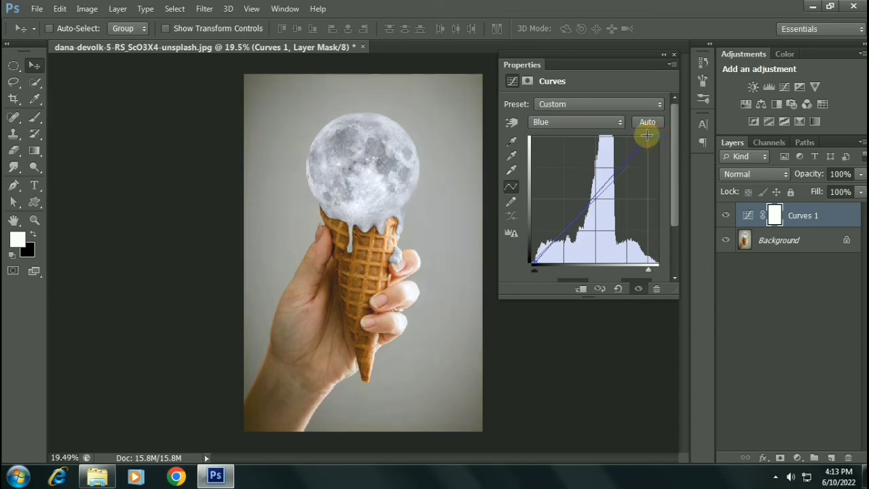
Step: Toggle Curves 1 to compare before and after, then fit the image to the window
left_click(724, 216)
left_click(724, 216)
left_click(724, 216)
left_click(724, 215)
left_click(674, 55)
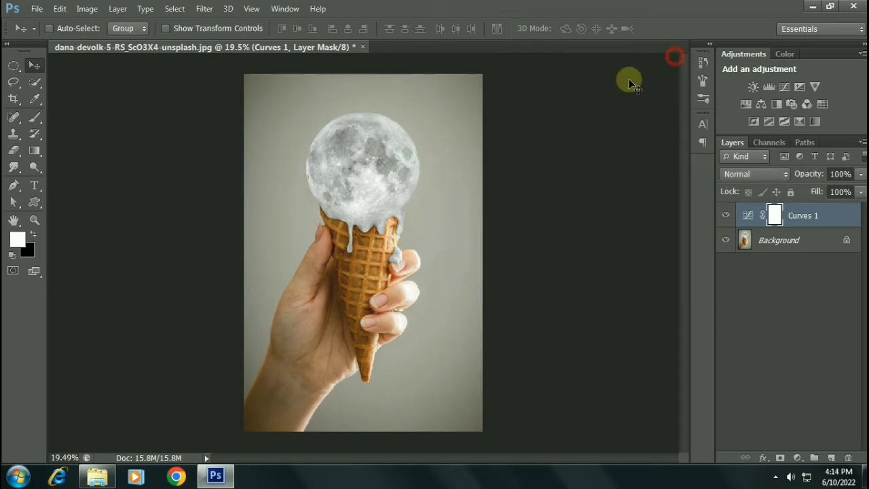
key("ctrl+0")
Step: Add Curves 2 with an RGB S-curve and place it below Curves 1
left_click(784, 86)
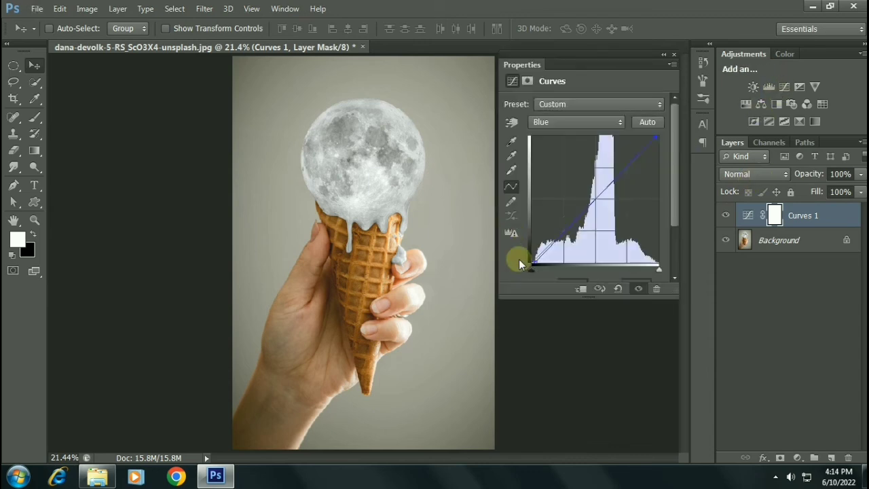
left_click_drag(562, 231, 571, 235)
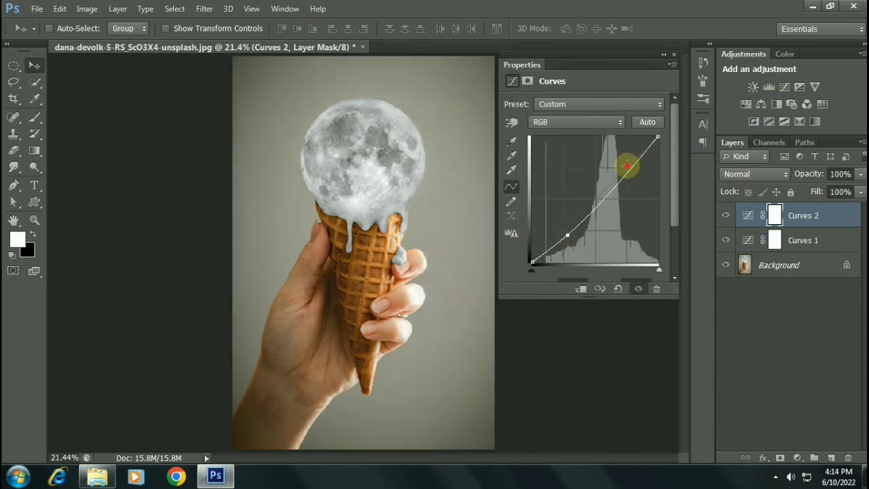
left_click_drag(626, 170, 623, 163)
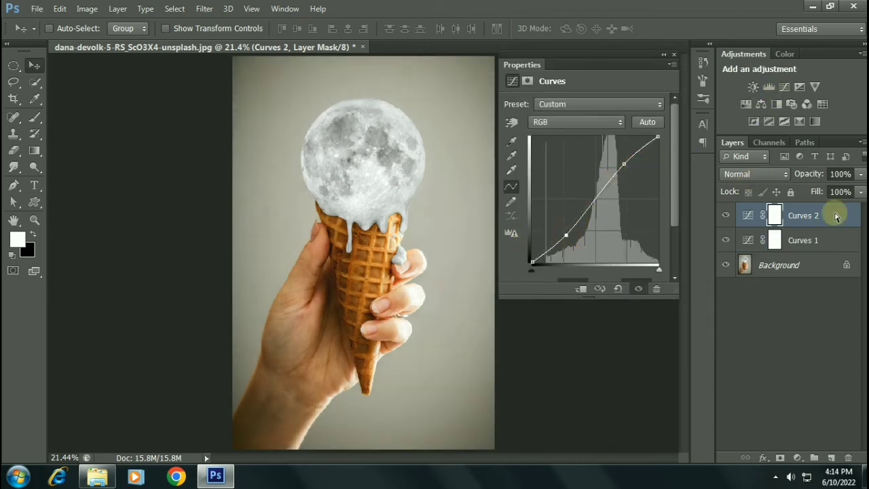
left_click_drag(835, 216, 824, 244)
scroll(388, 175, "down", 2)
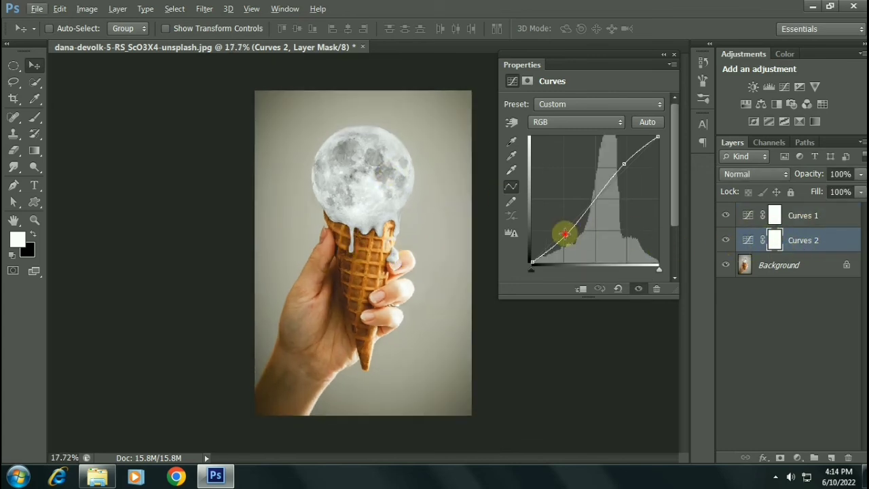
Step: Add a Color Lookup layer using Crisp_Winter.look and drop its opacity to 18%
left_click(674, 53)
left_click(808, 215)
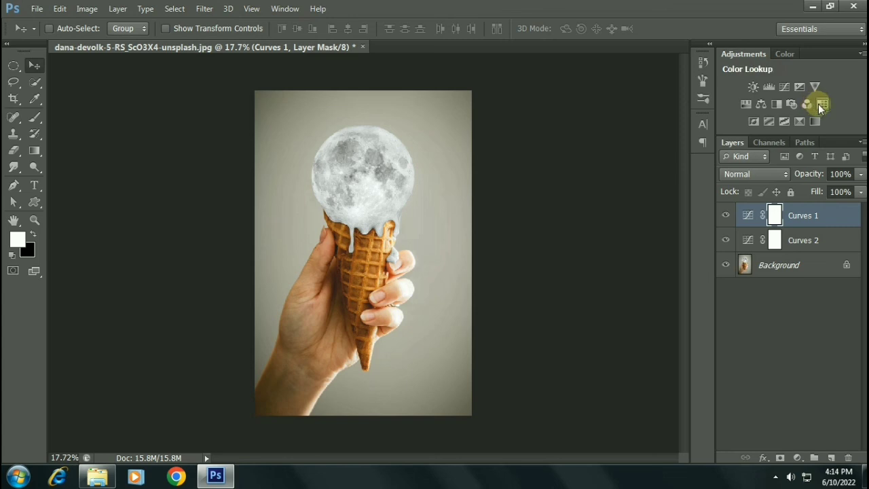
left_click(821, 104)
left_click(609, 104)
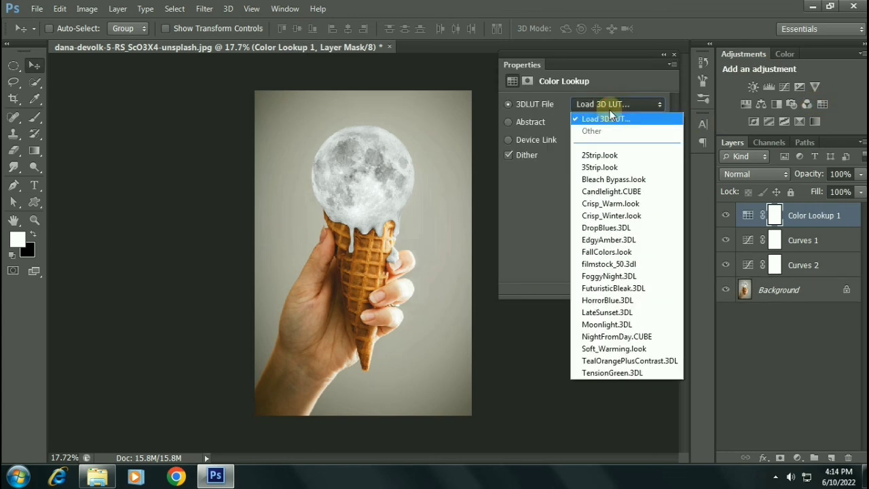
left_click(611, 215)
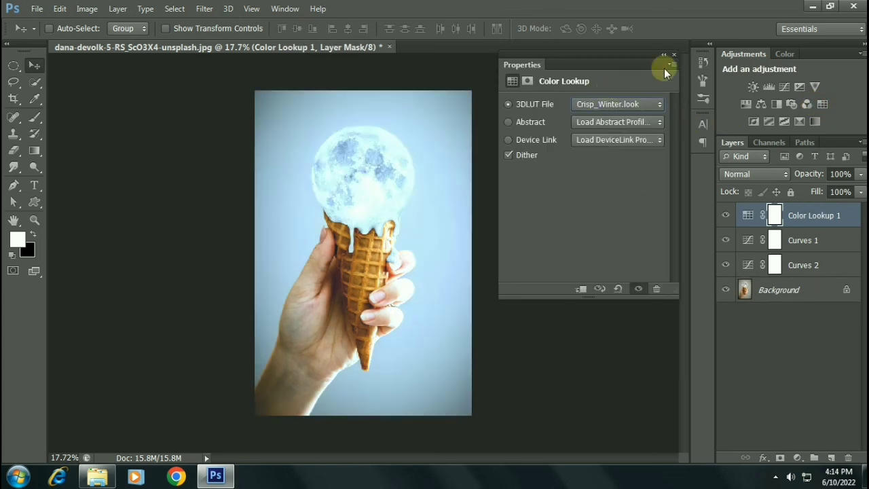
left_click(674, 55)
key("2")
key("2")
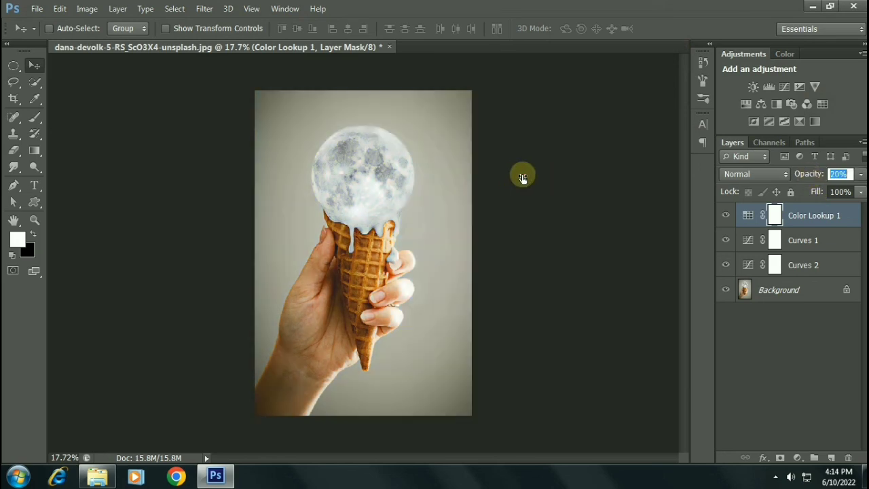
type("18")
Step: Hide the colour grade to compare, then reopen and review the Curves 1 settings
left_click(726, 217)
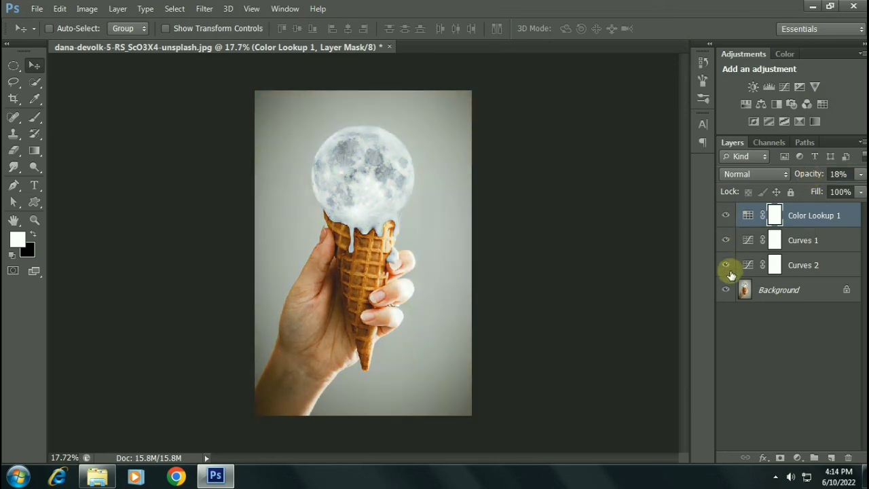
left_click(747, 289)
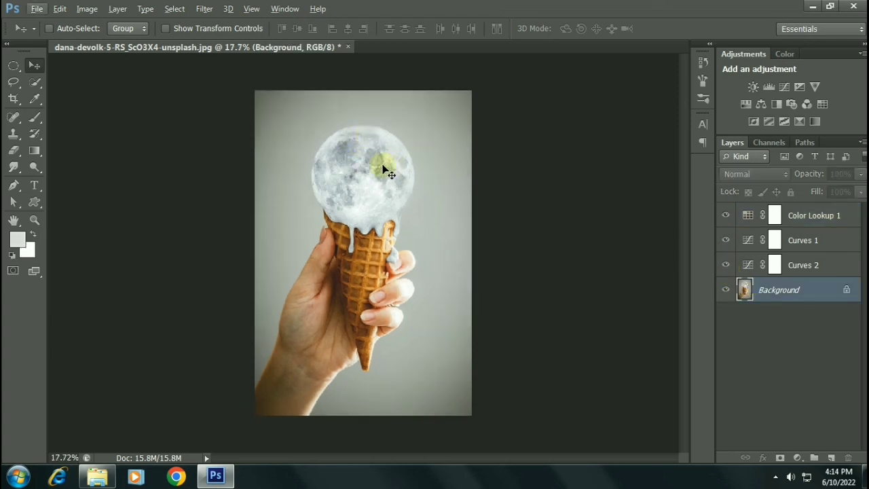
double_click(747, 240)
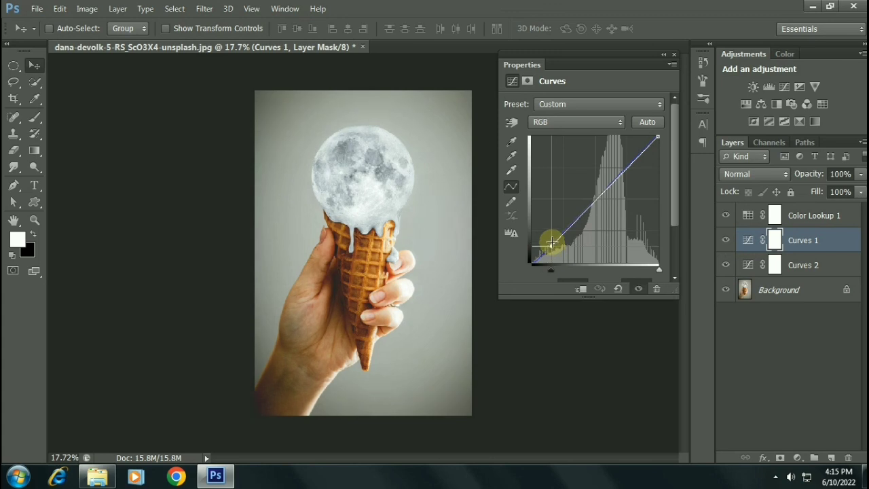
left_click(674, 55)
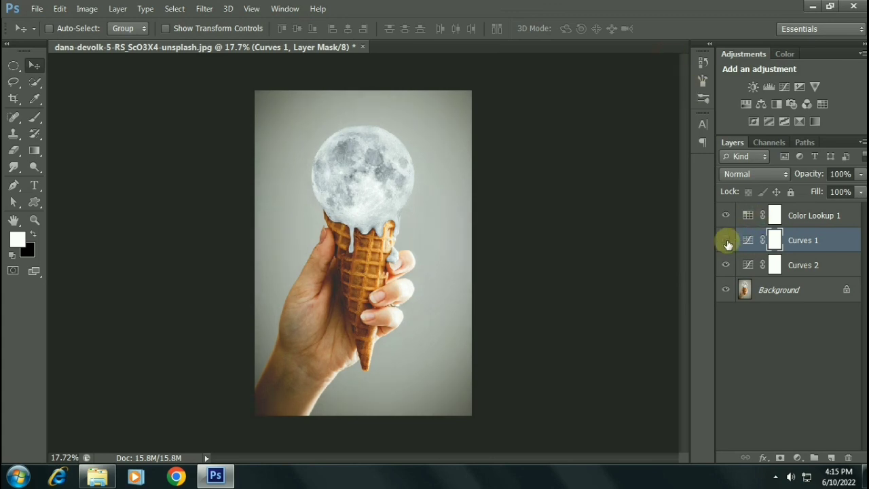